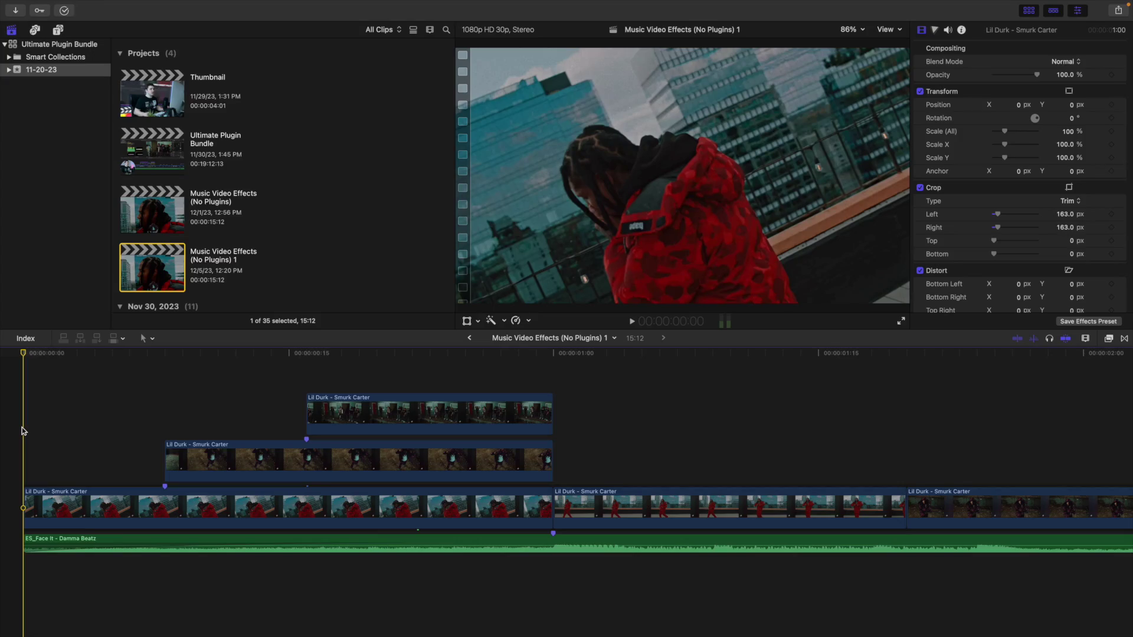
Scale the lower connected overlay clip to 64% at position X -301.0, Y 152.8 px and play the project from its start.
click(229, 427)
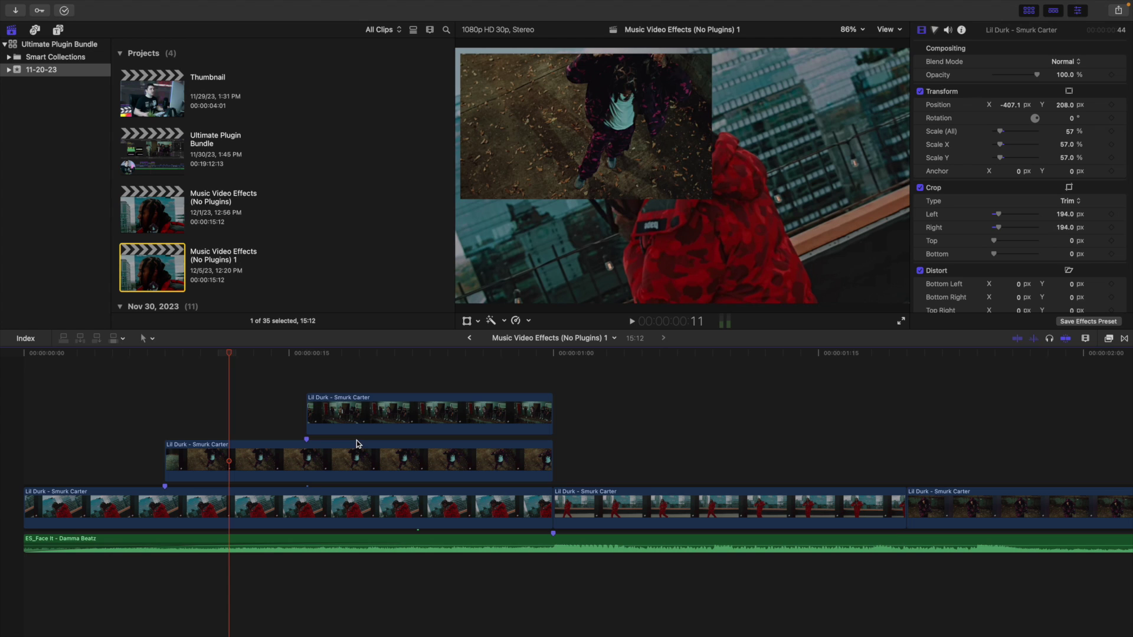
click(231, 457)
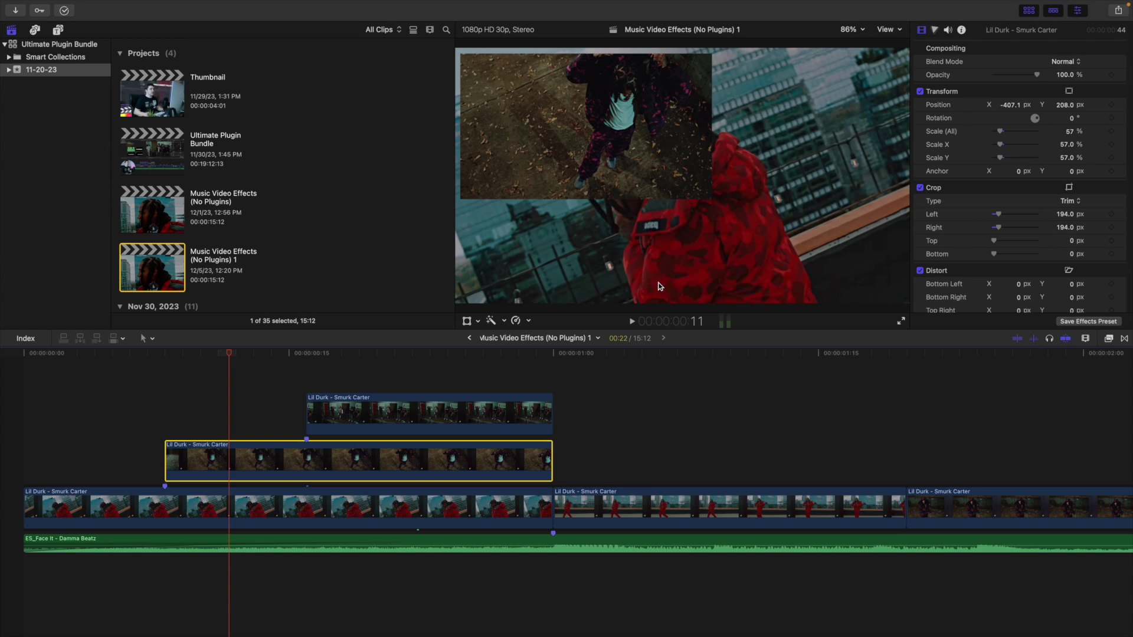
mouse_move(1069, 133)
mouse_down()
mouse_move(1041, 133)
mouse_move(1019, 108)
mouse_move(1051, 109)
mouse_move(1083, 130)
mouse_up()
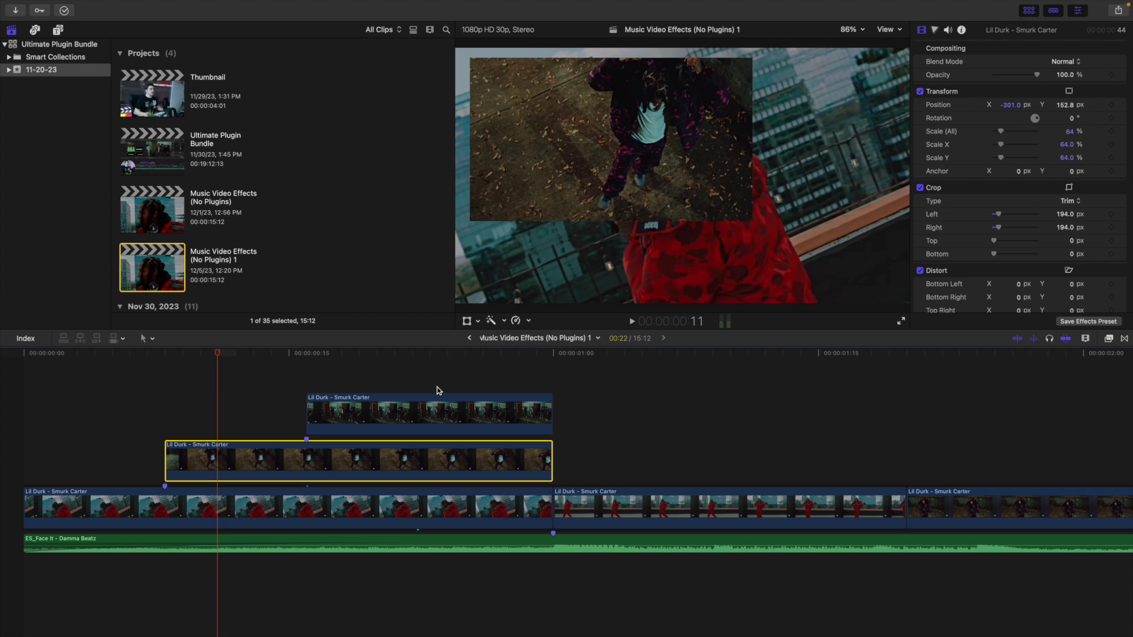
click(1, 442)
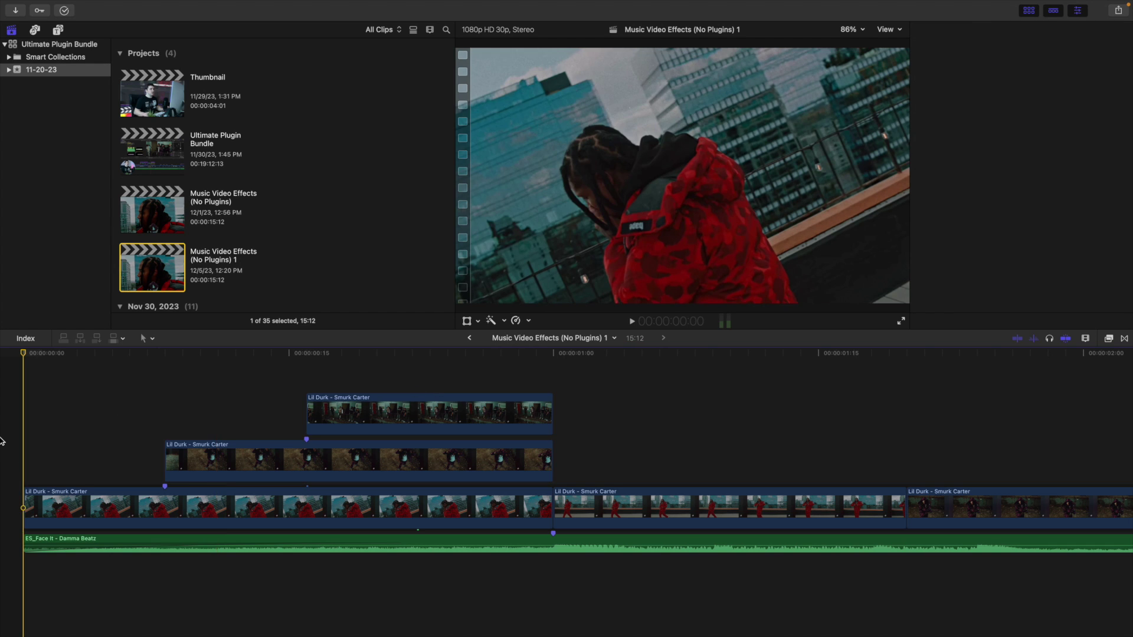
key(space)
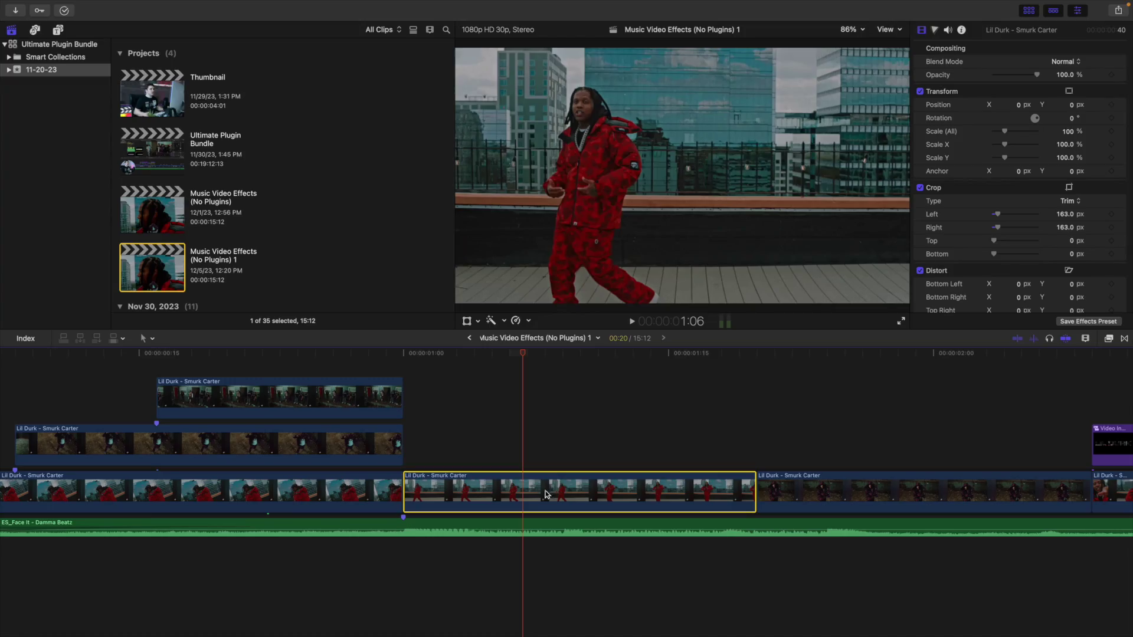
Add a Color Board correction to the clip of the man walking in the red outfit and show its saturation controls.
click(936, 30)
click(947, 47)
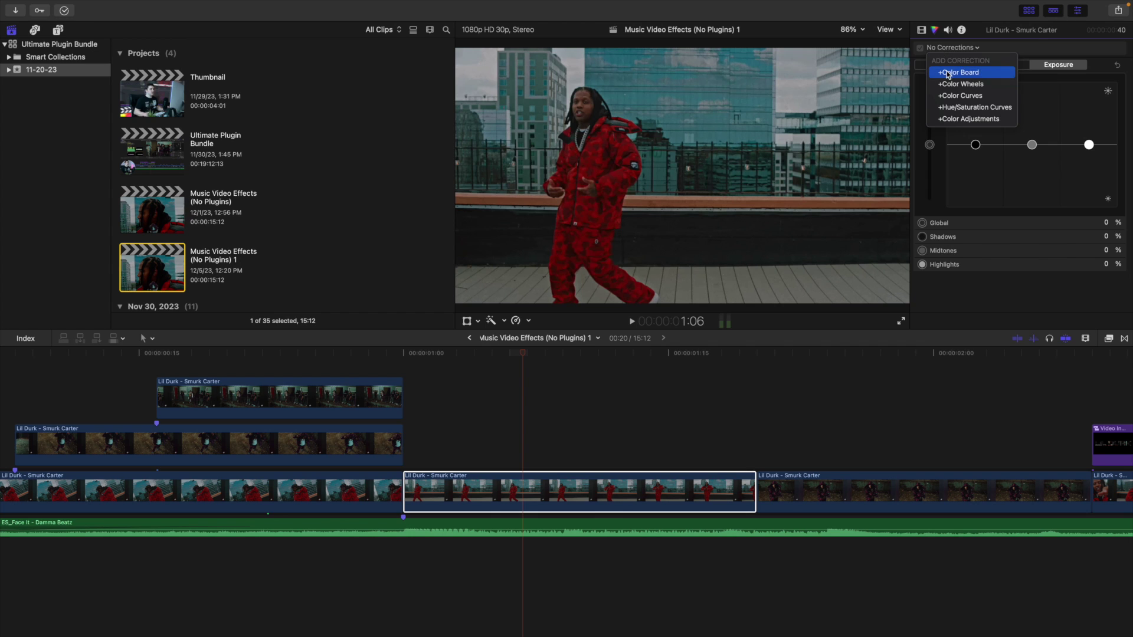
click(955, 72)
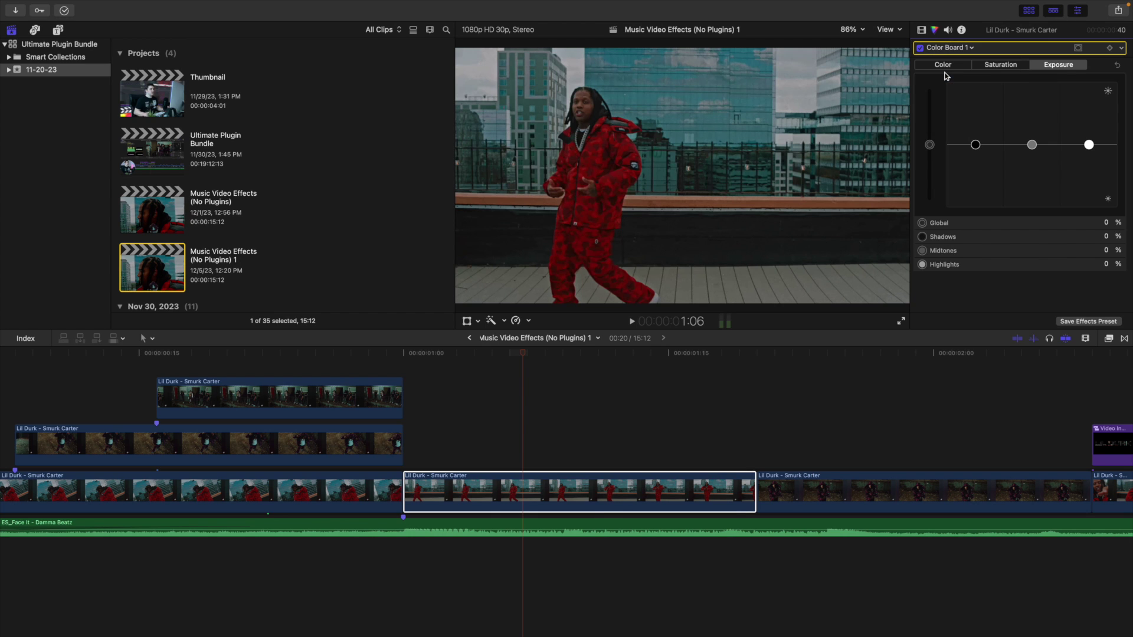
click(999, 68)
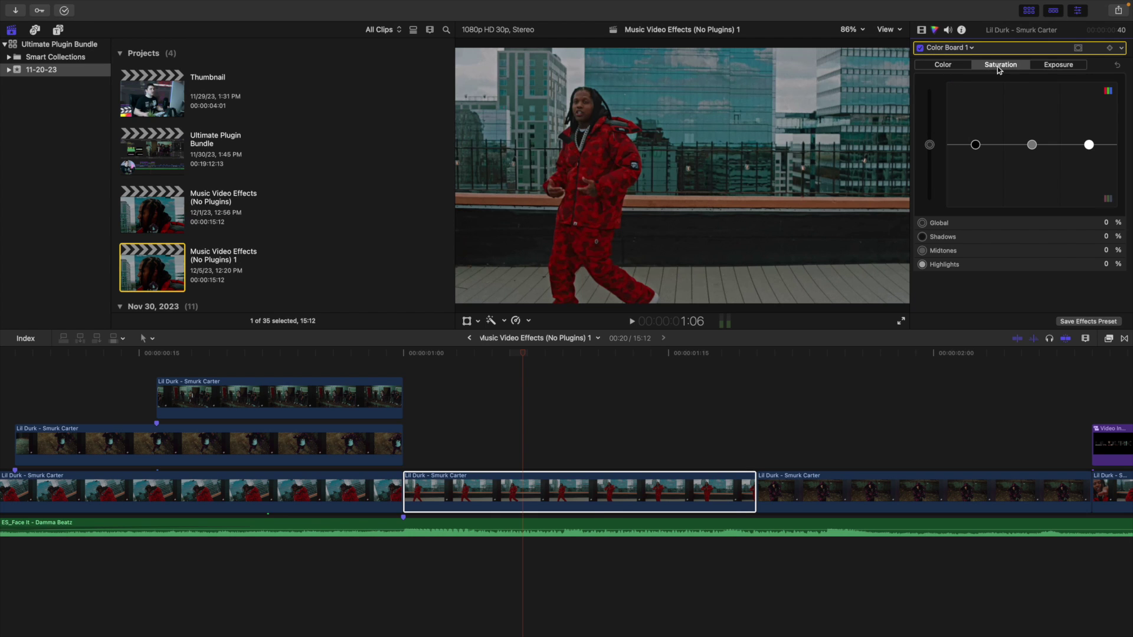
Add a color mask to the Color Board correction, sampling the red of the man's jacket.
click(1078, 49)
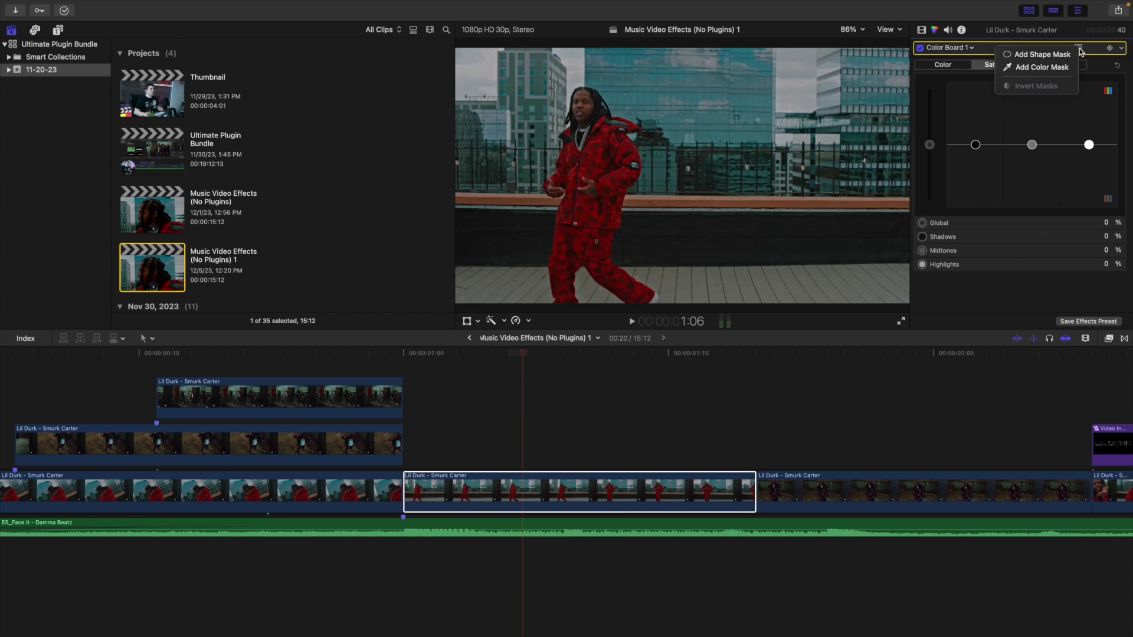
click(1035, 68)
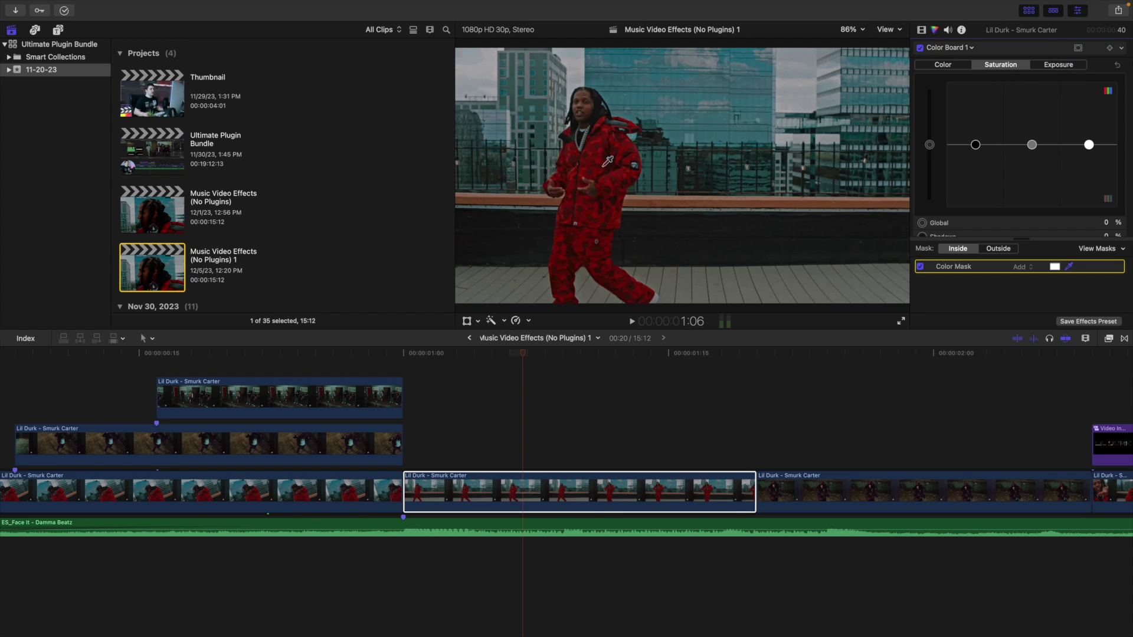
drag(595, 157, 613, 153)
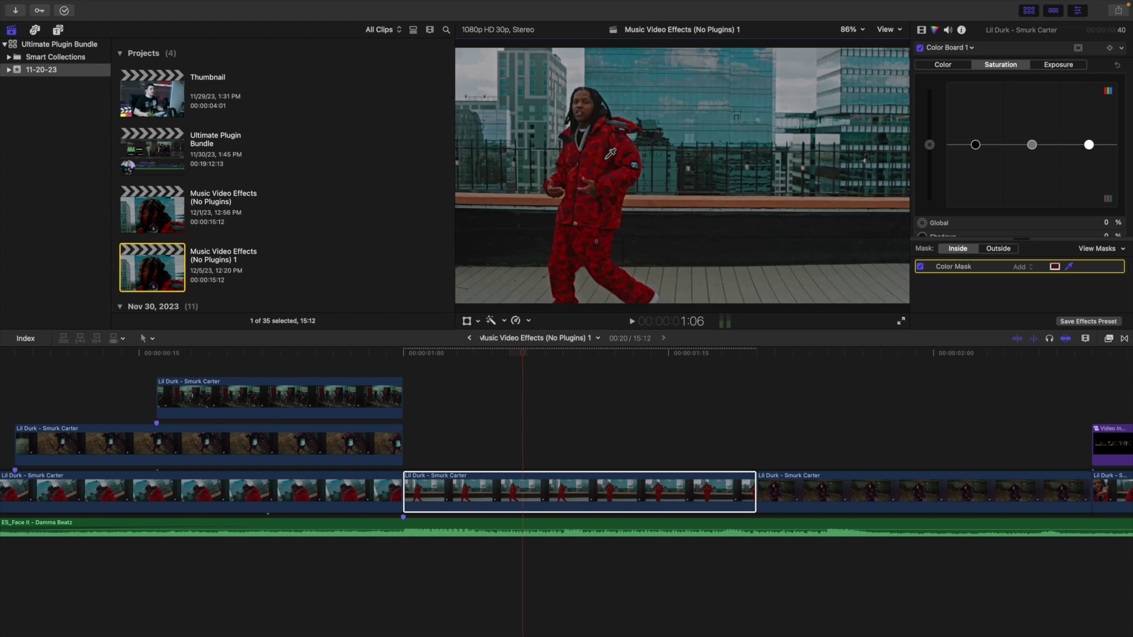
Set the global saturation outside the color mask to -100% and adjust the mask by sampling the jacket again.
click(997, 251)
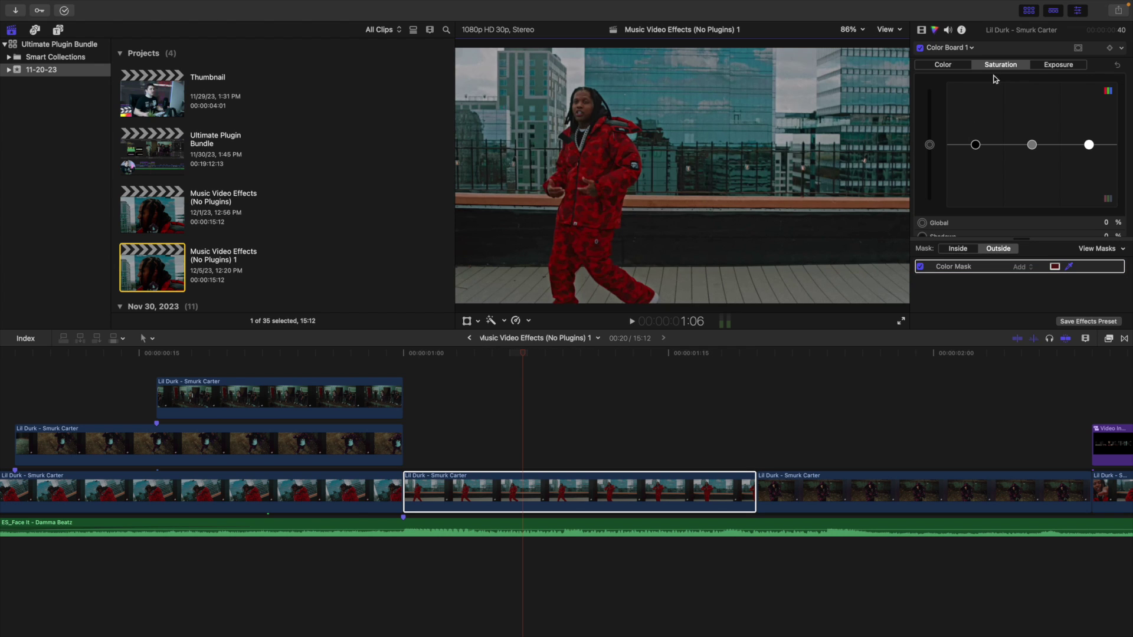
drag(930, 145, 931, 220)
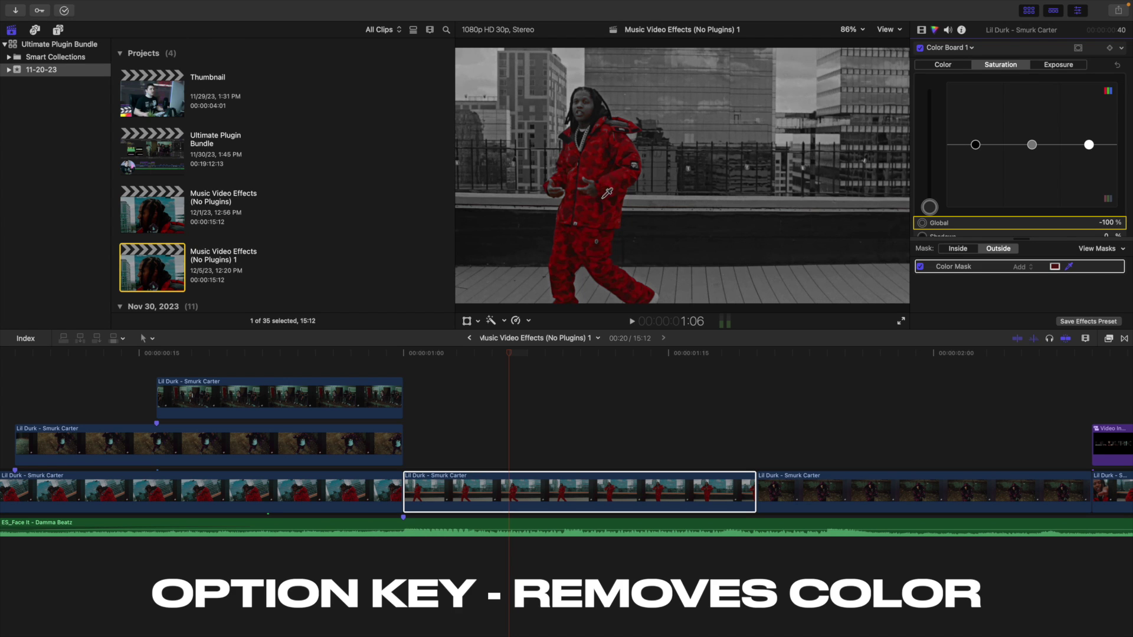
drag(604, 196, 616, 190)
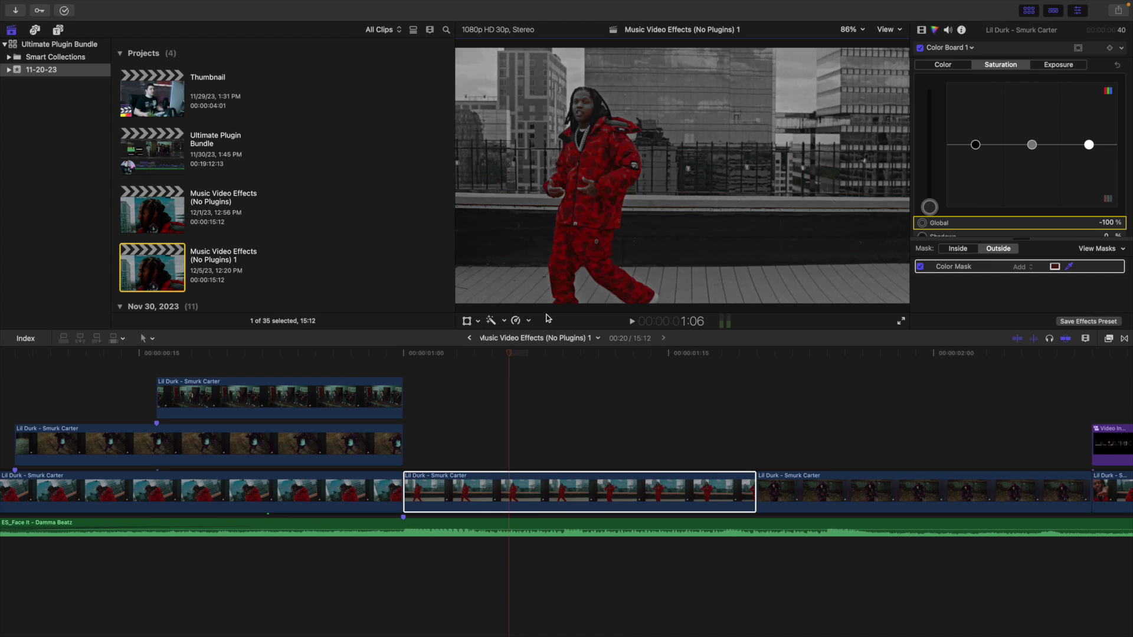
Apply the Prism blur effect to the red-outfit clip, show its effect settings and preview the result.
click(515, 490)
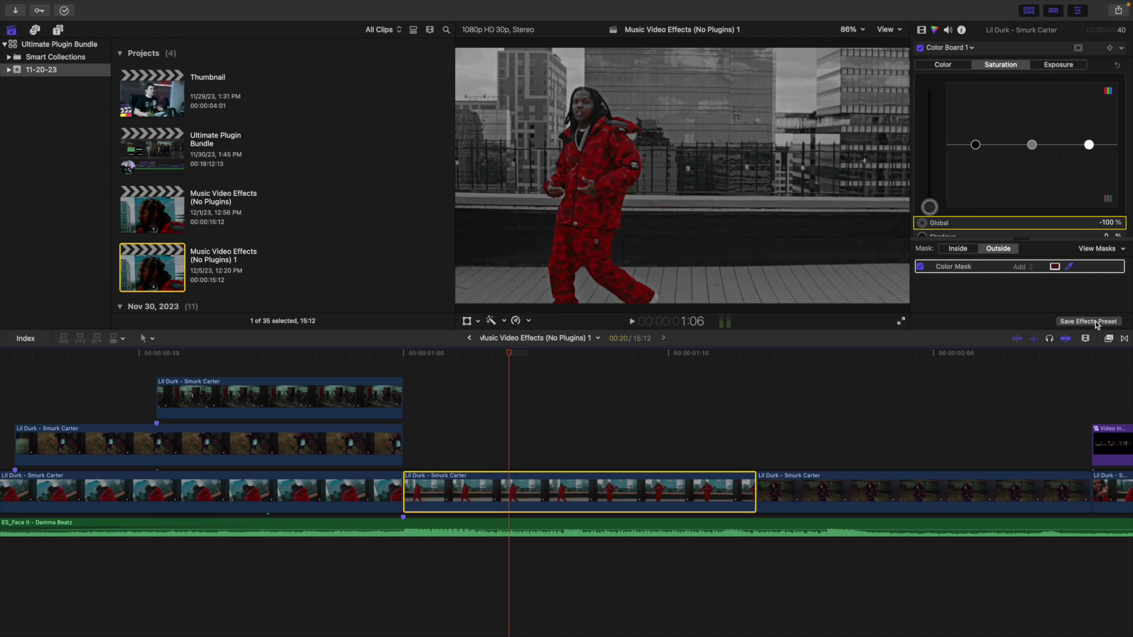
click(1109, 340)
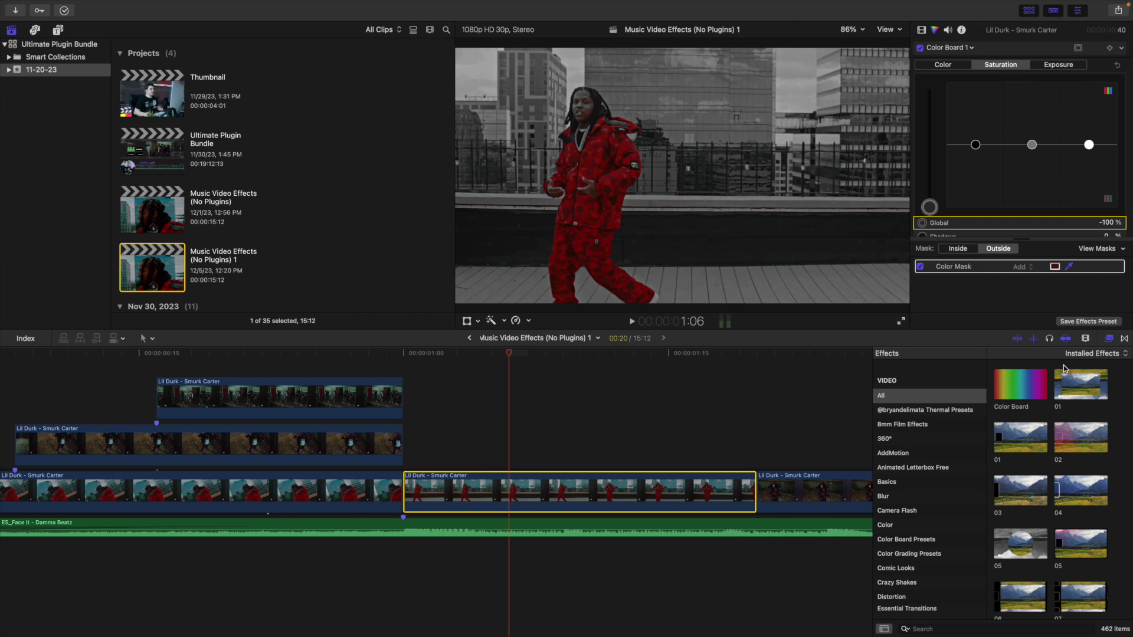
click(899, 498)
drag(1074, 449, 595, 488)
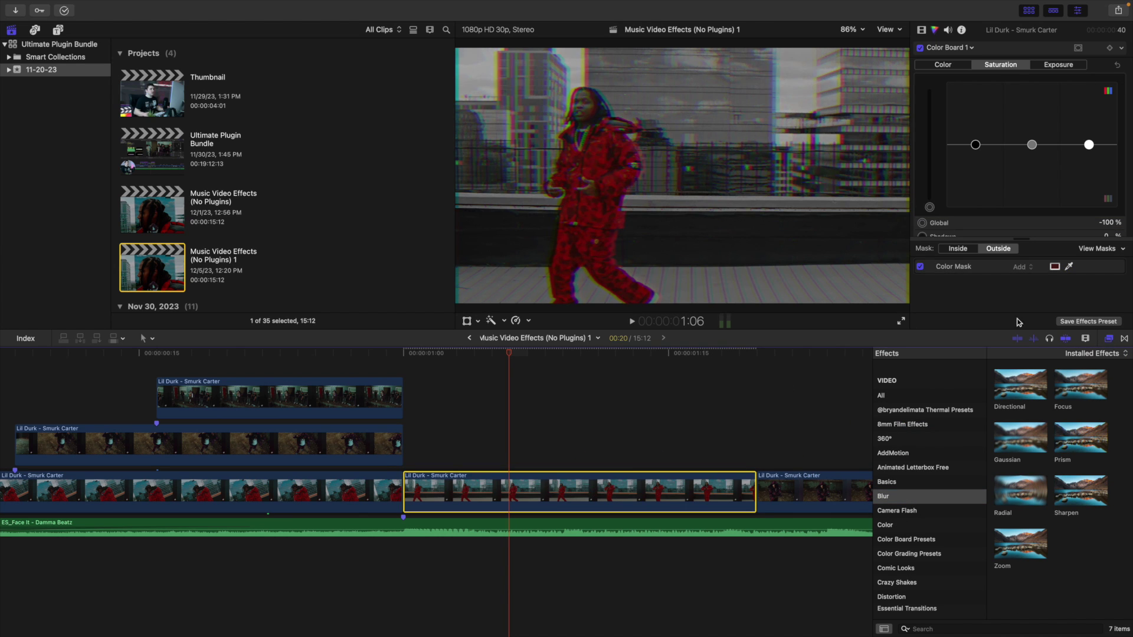
click(1108, 338)
click(921, 29)
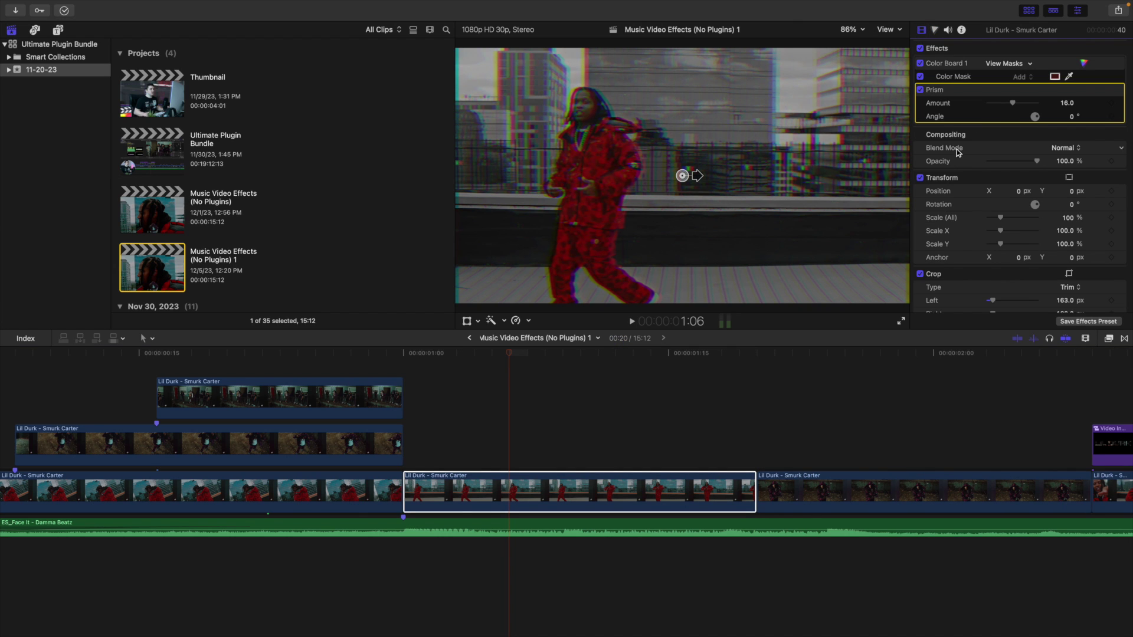
drag(508, 357, 561, 366)
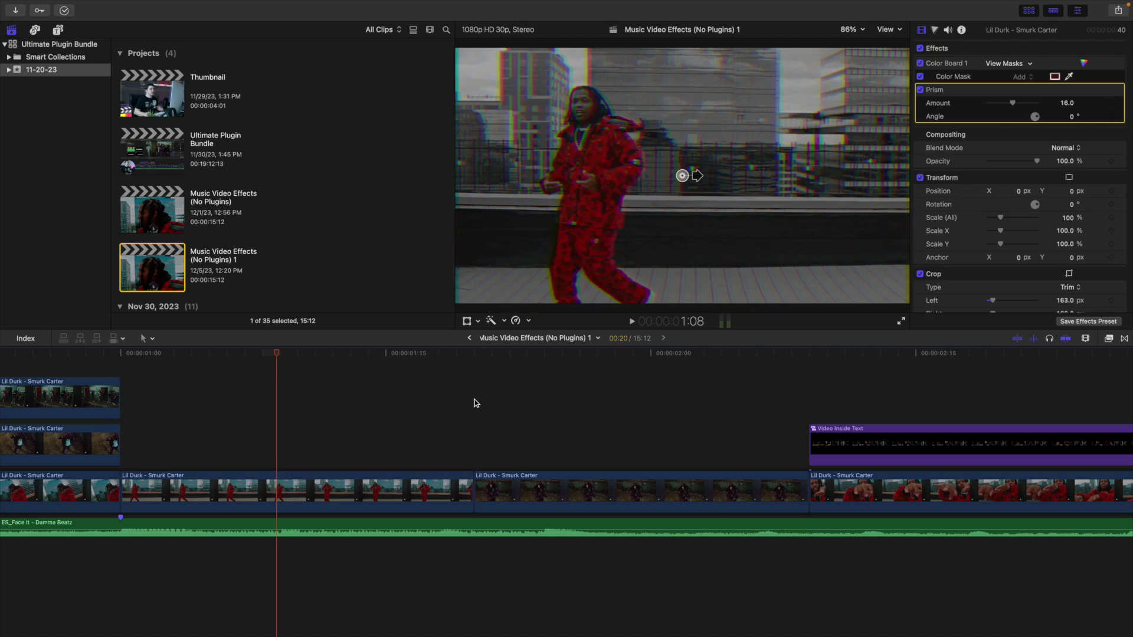
Preview the hooded figure's clip and compare it with the Radial blur effect switched off and on.
click(472, 364)
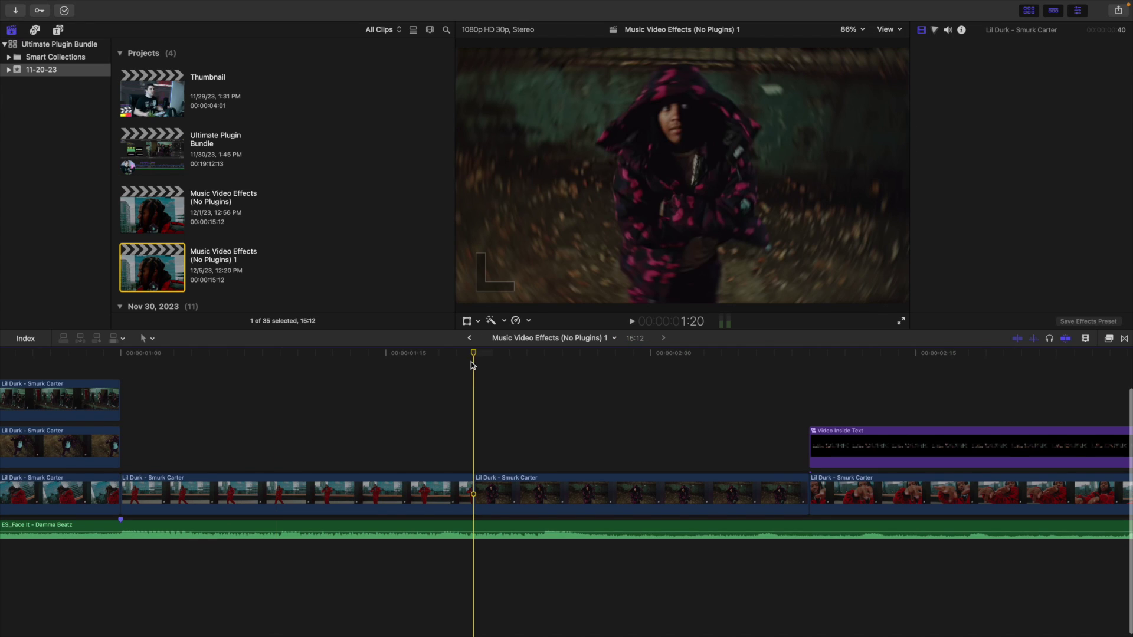
drag(472, 364, 621, 362)
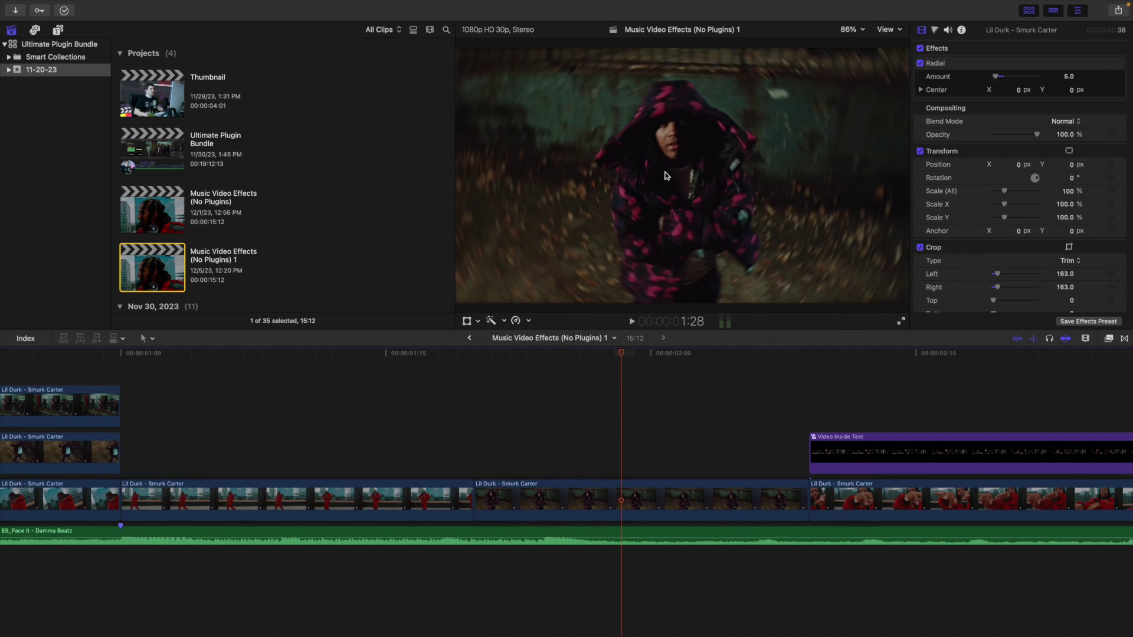
click(921, 64)
click(921, 64)
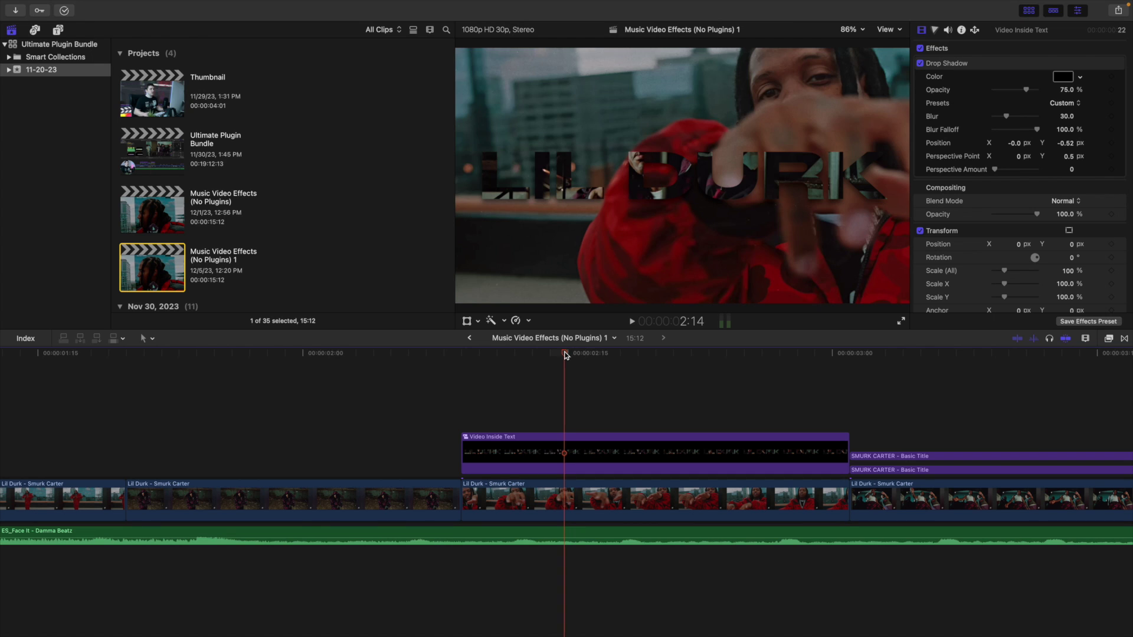
Open the Video Inside Text compound clip, examine the LIL DURK title's blend mode and the footage beneath it, and return to the project.
mouse_move(565, 354)
mouse_down()
mouse_move(511, 354)
mouse_move(578, 354)
mouse_up()
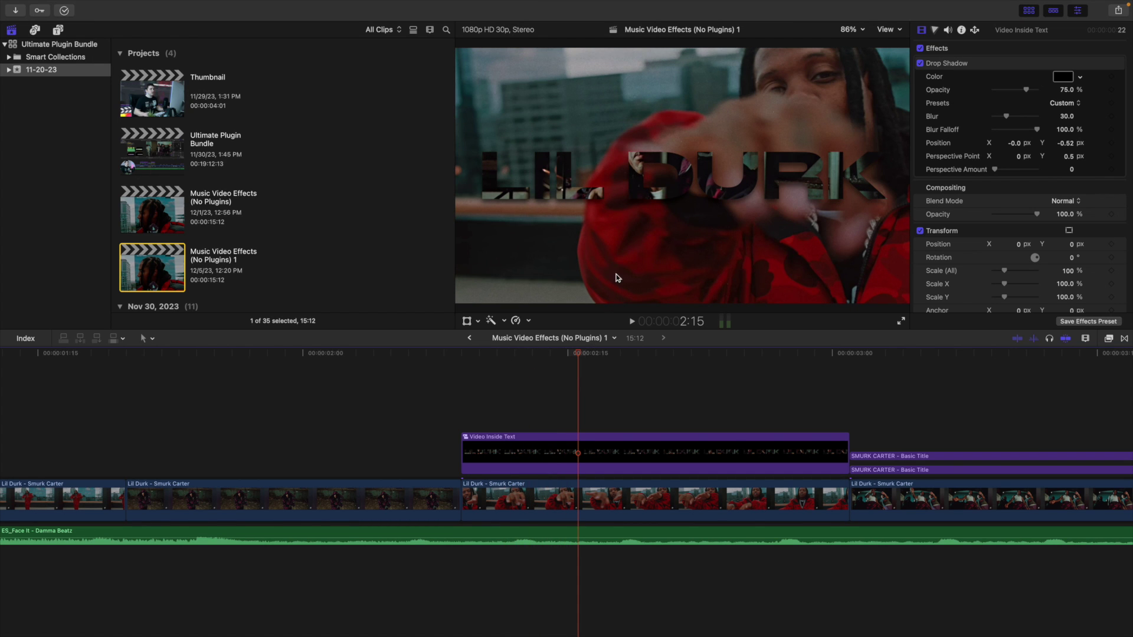
double_click(581, 453)
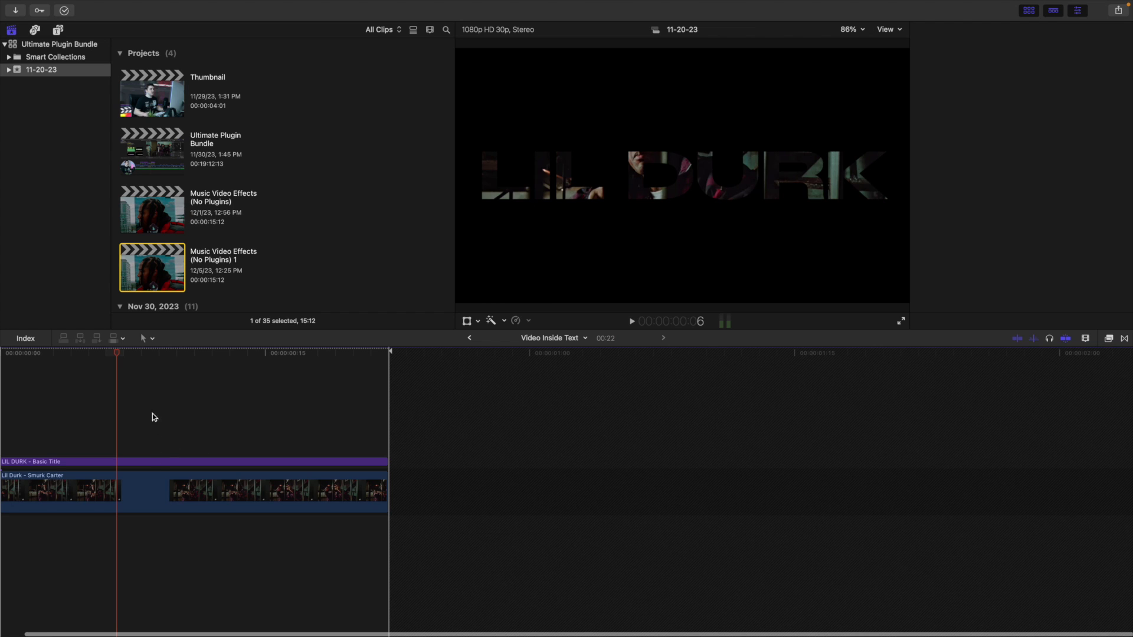
click(153, 366)
click(160, 462)
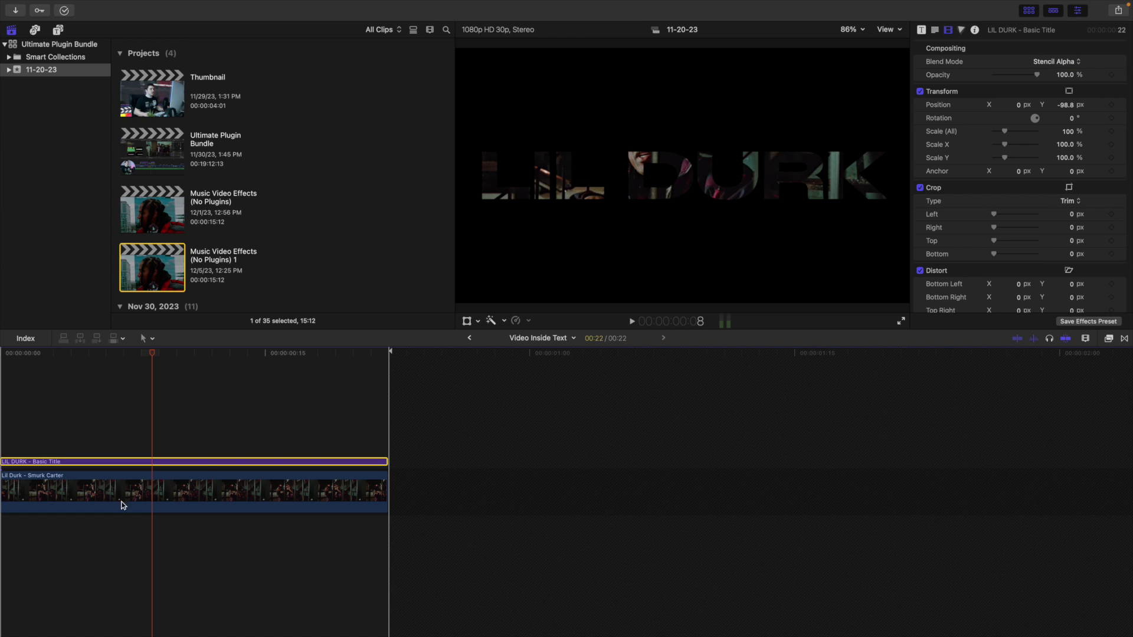
click(145, 495)
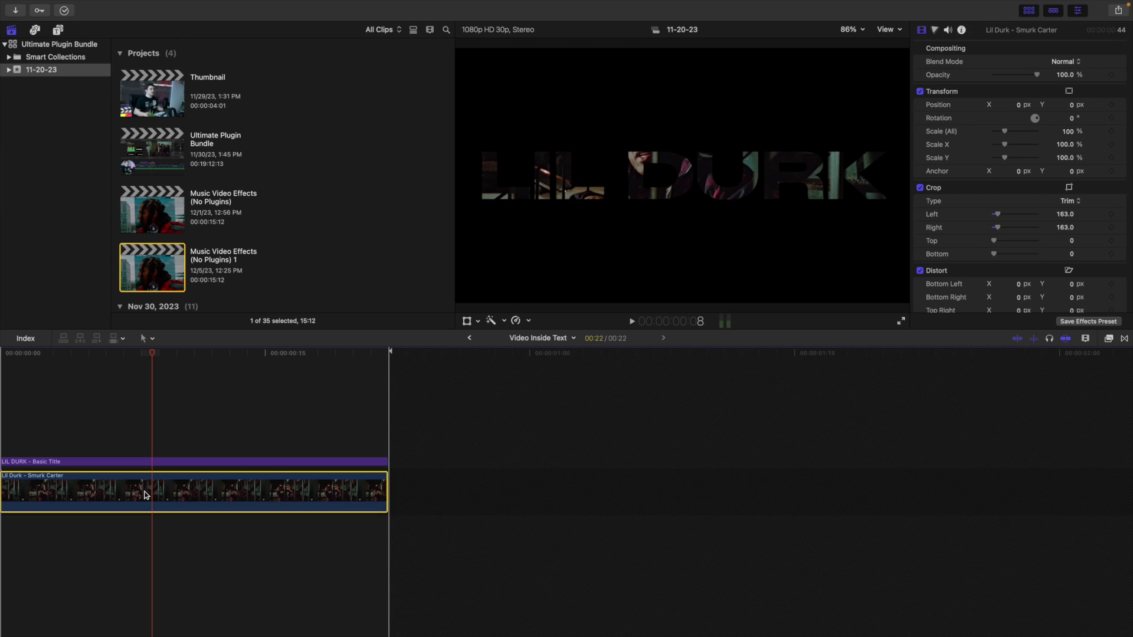
click(148, 462)
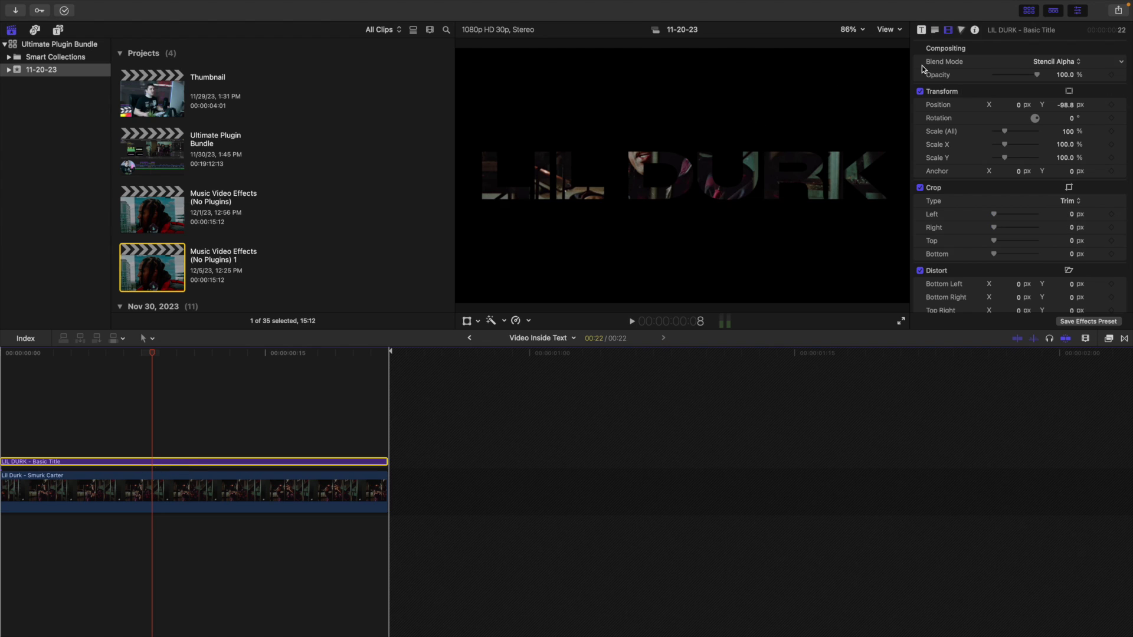
click(1064, 74)
click(469, 337)
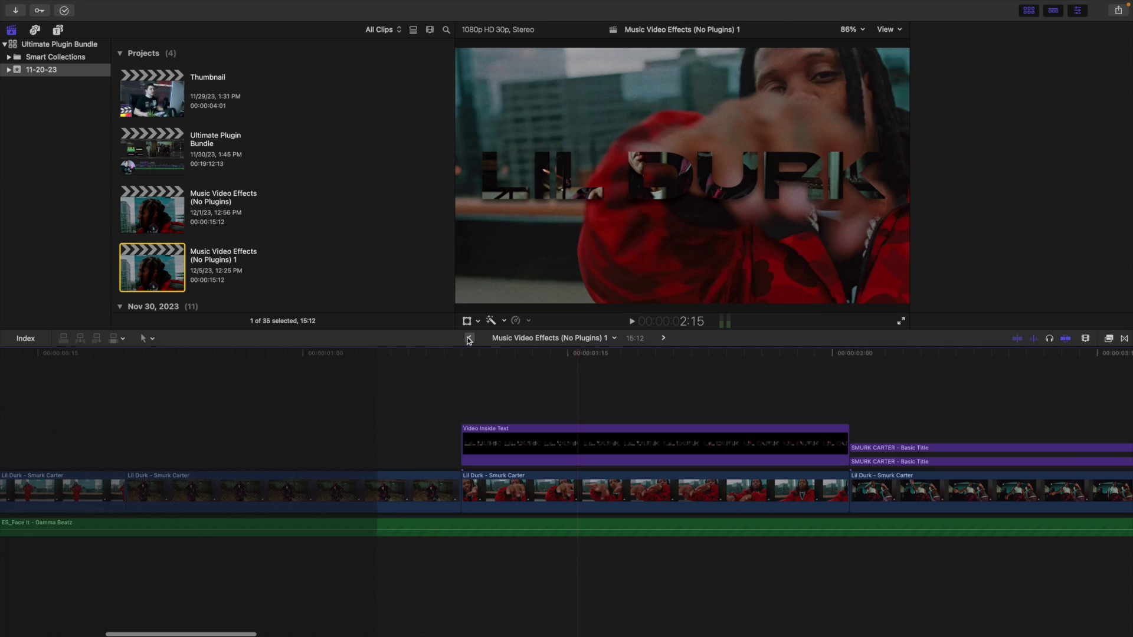
drag(541, 383, 592, 495)
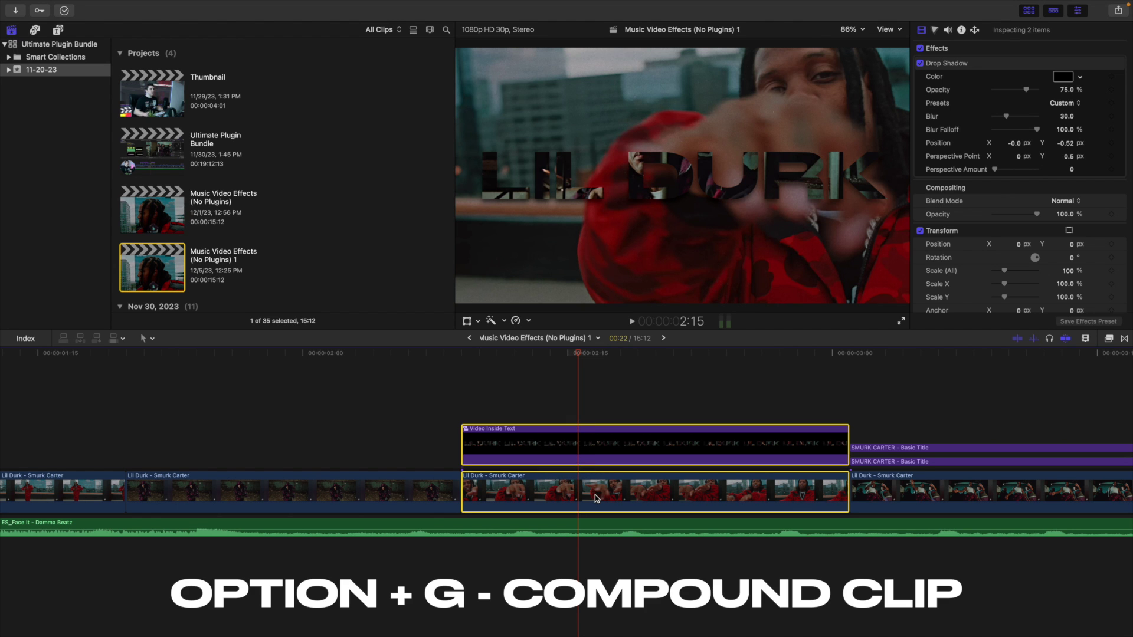
key(alt+g)
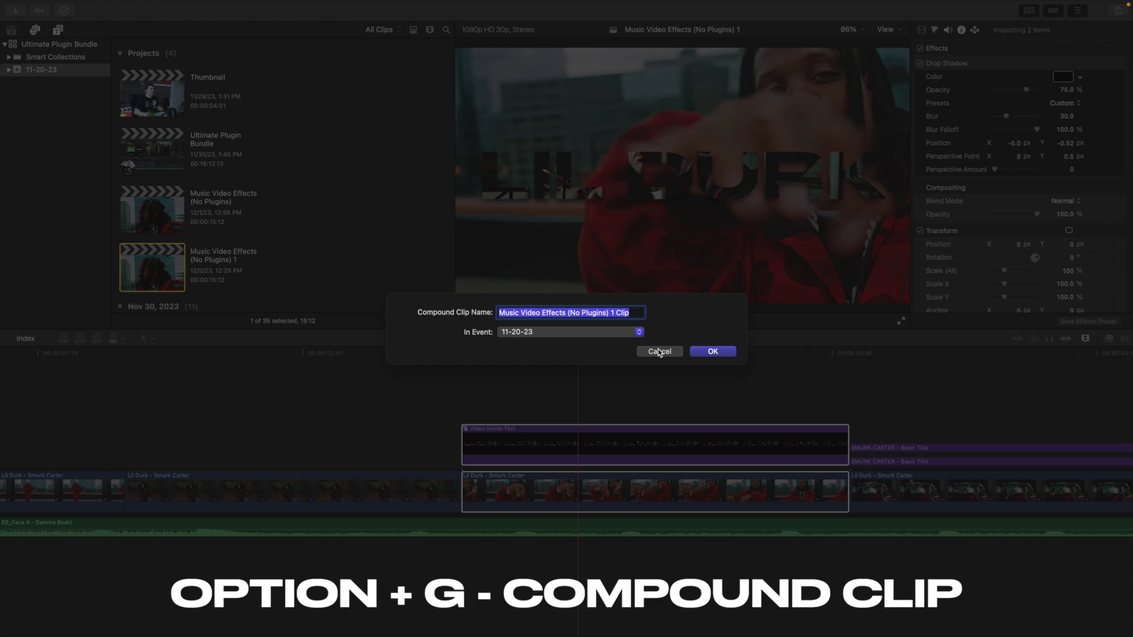
click(658, 351)
Inspect the blend modes and effects of the two stacked SMURK CARTER titles, toggling the upper title's visibility off and on.
click(610, 443)
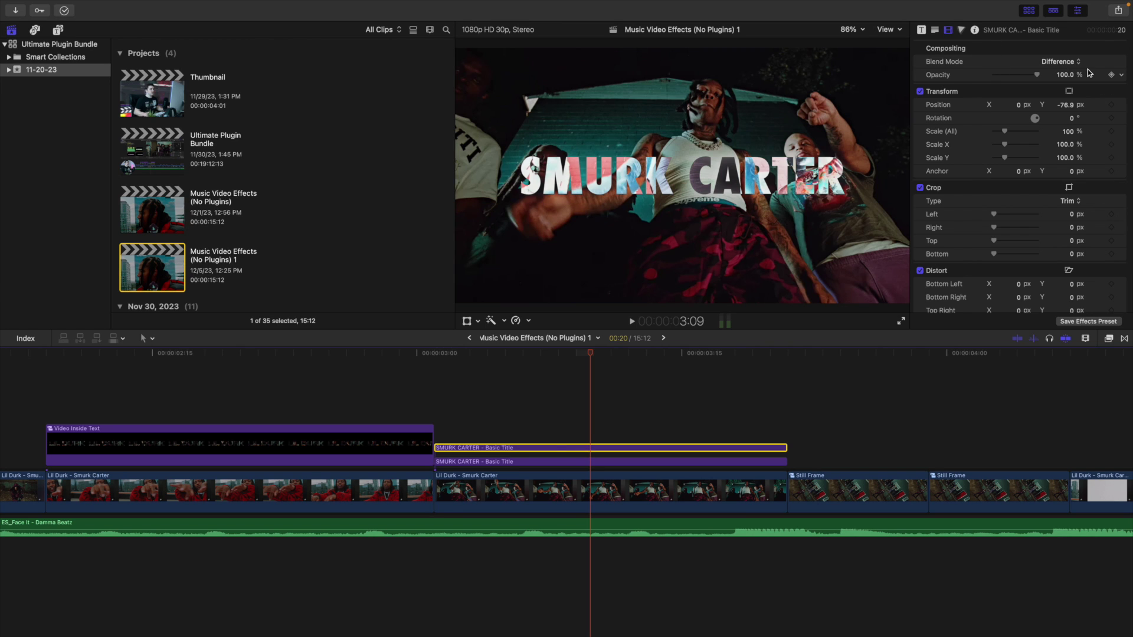
click(583, 462)
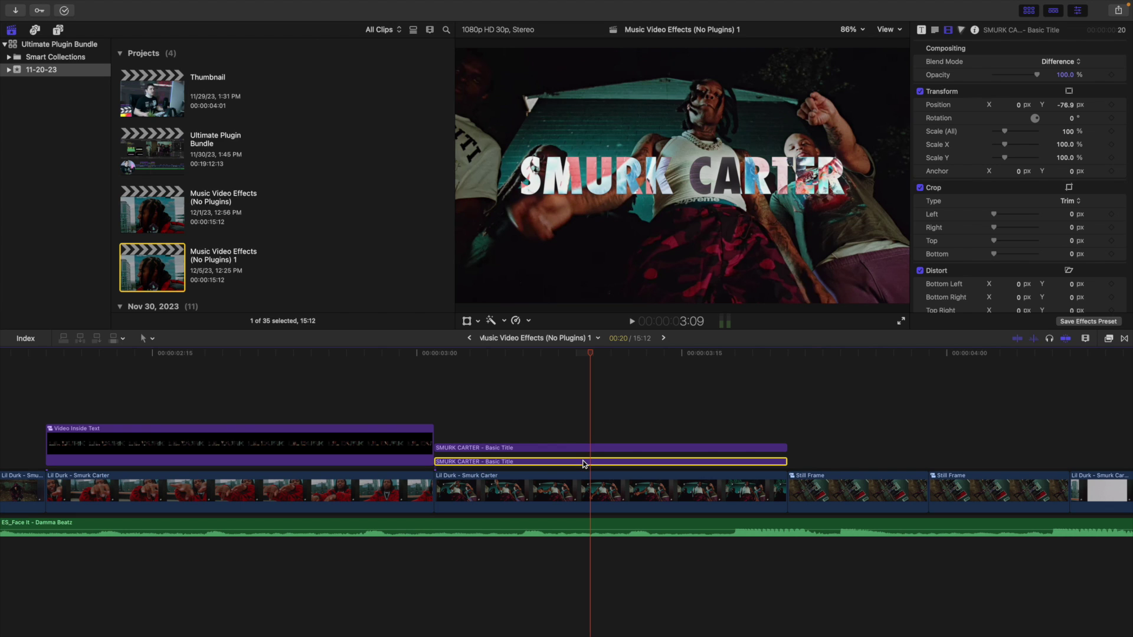
click(593, 450)
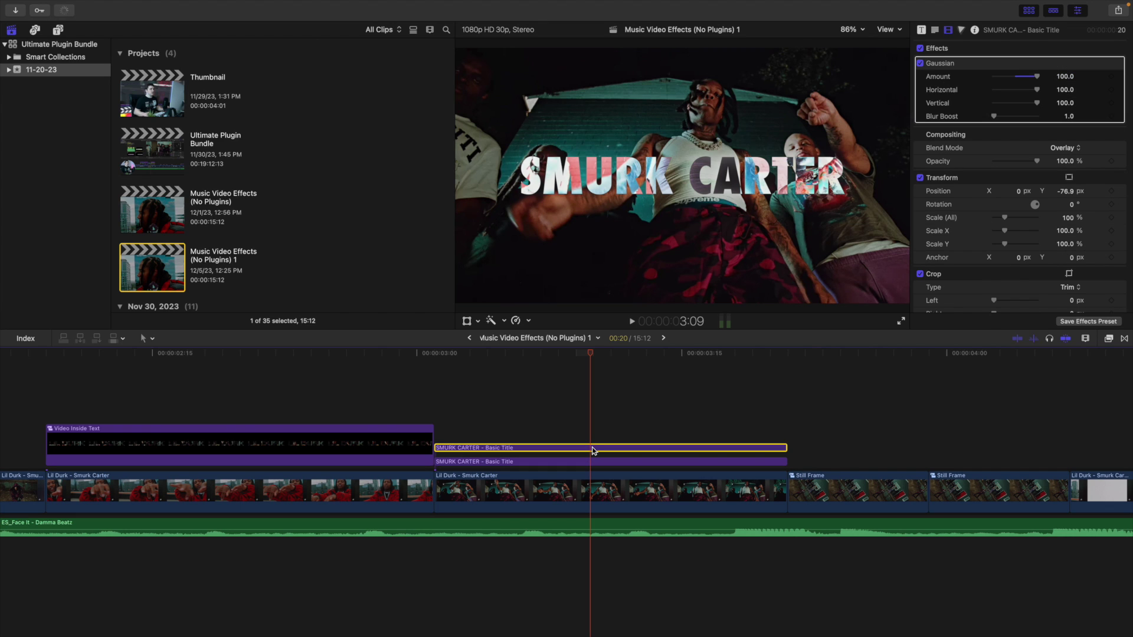
key(Delete)
key(v)
key(v)
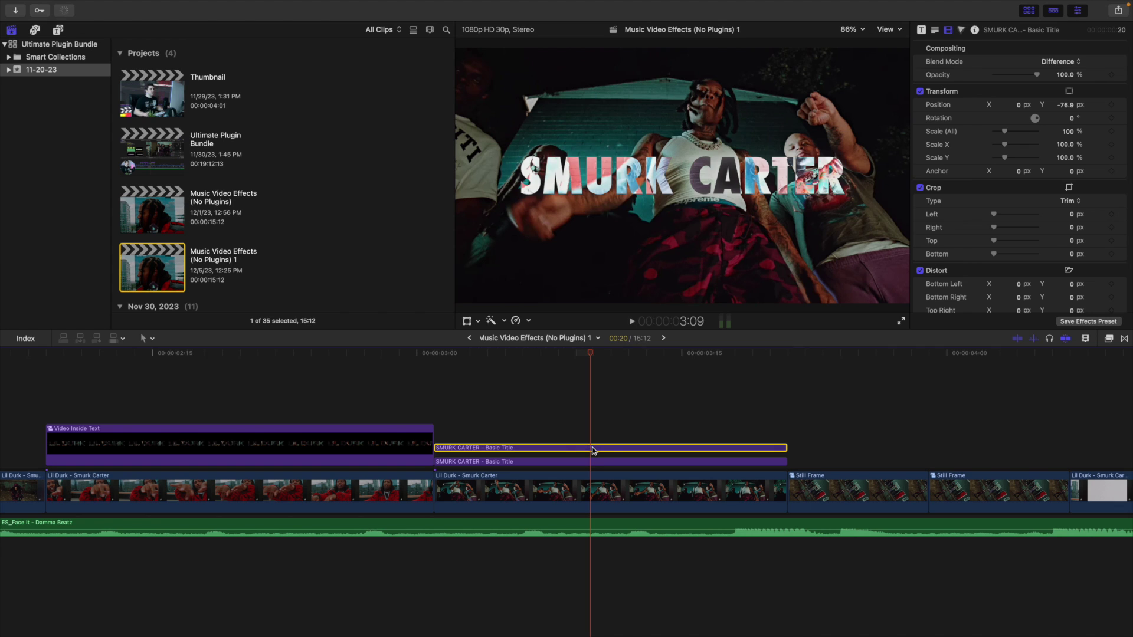
click(590, 462)
key(alt+super+v)
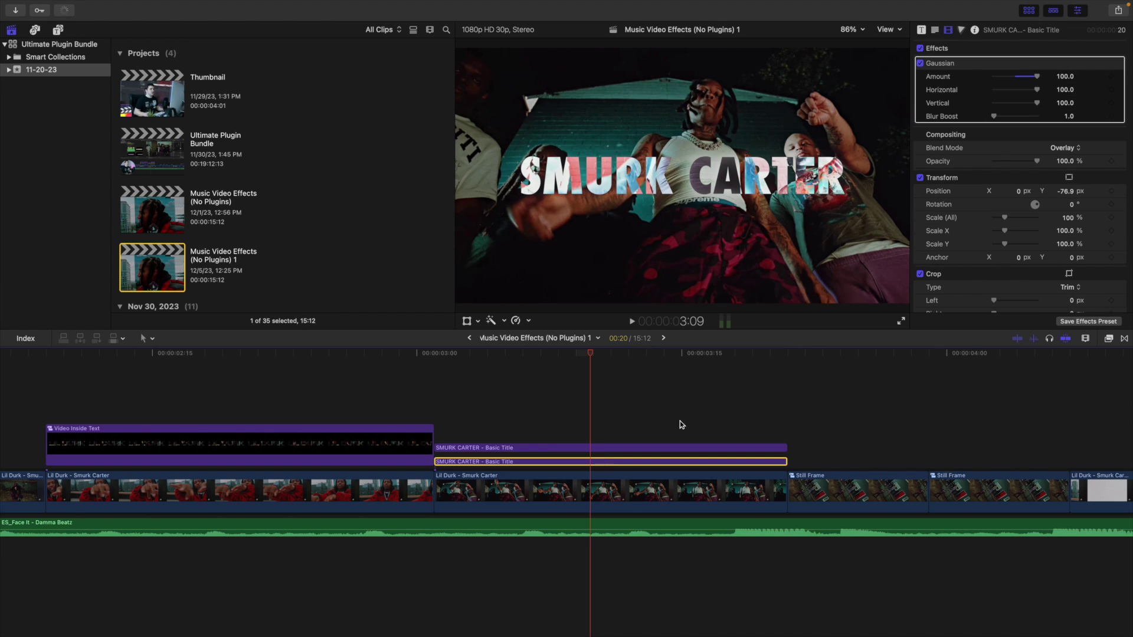
Compare the lower SMURK CARTER title with its Gaussian effect off and on, and check the blend modes of both stacked titles.
click(919, 63)
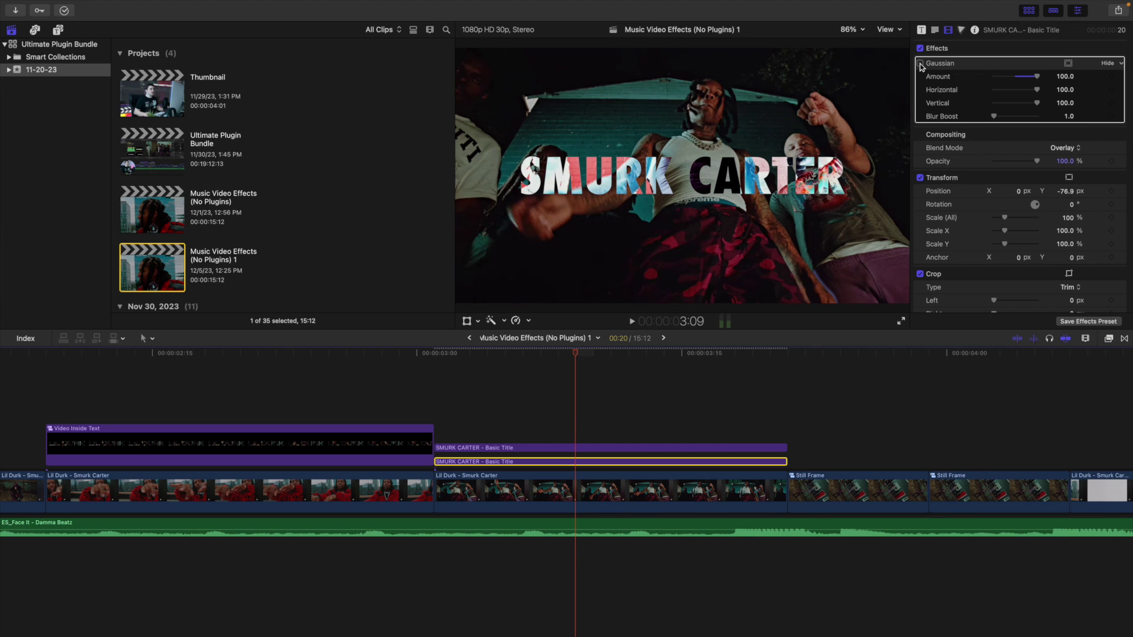
click(920, 63)
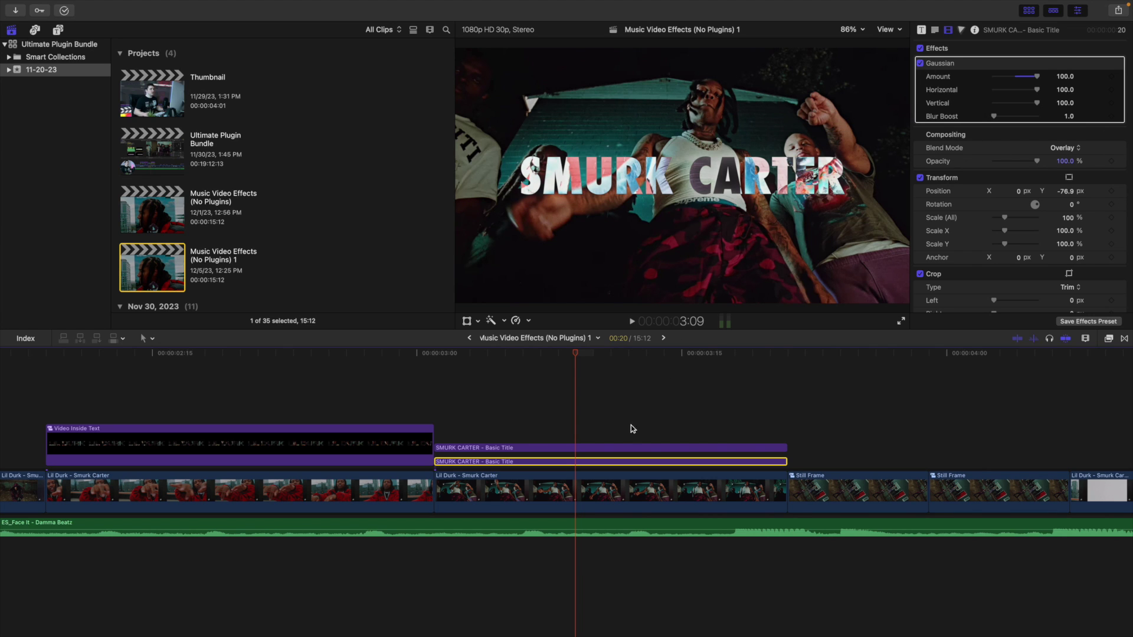
click(617, 449)
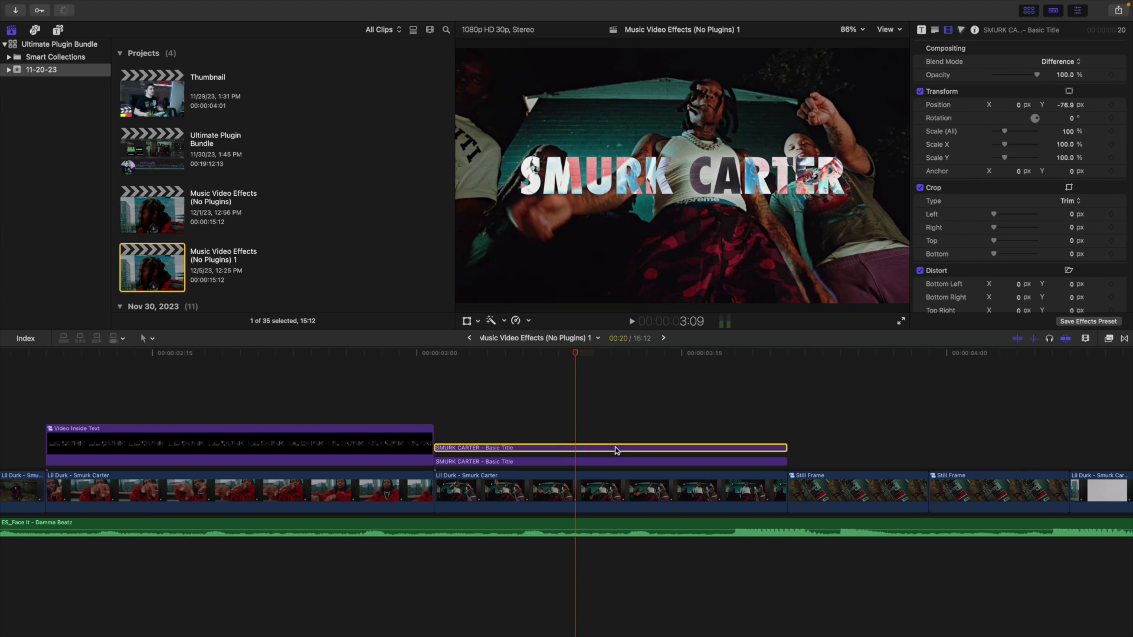
click(588, 462)
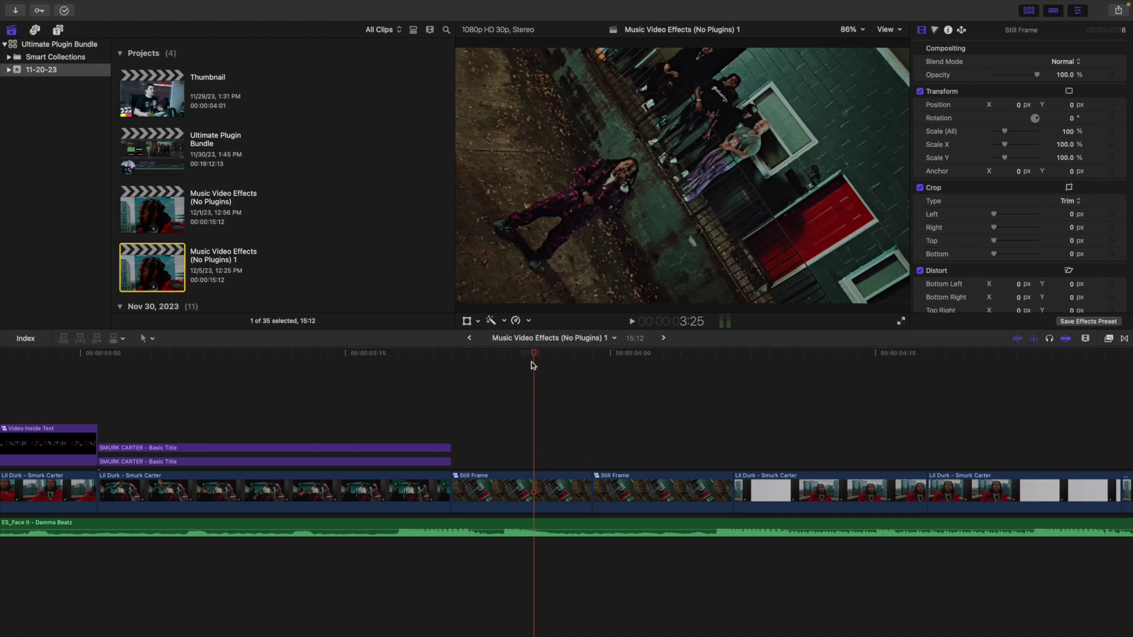
Scrub through the two consecutive Still Frame clips and compare their Transform position and scale settings.
drag(529, 361, 465, 364)
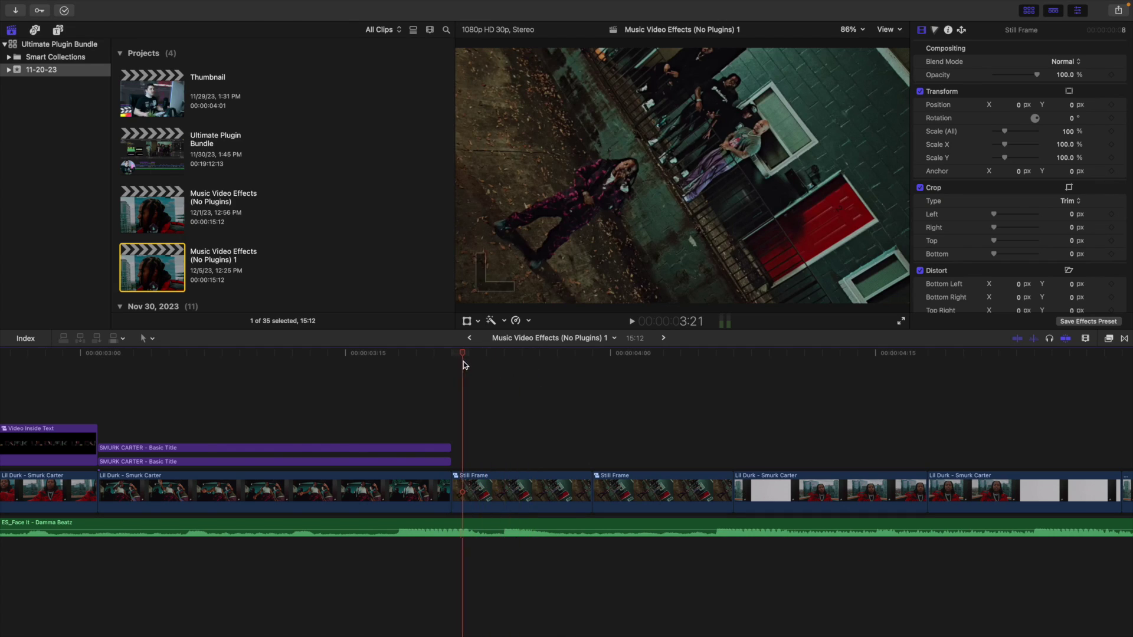
click(506, 487)
click(679, 491)
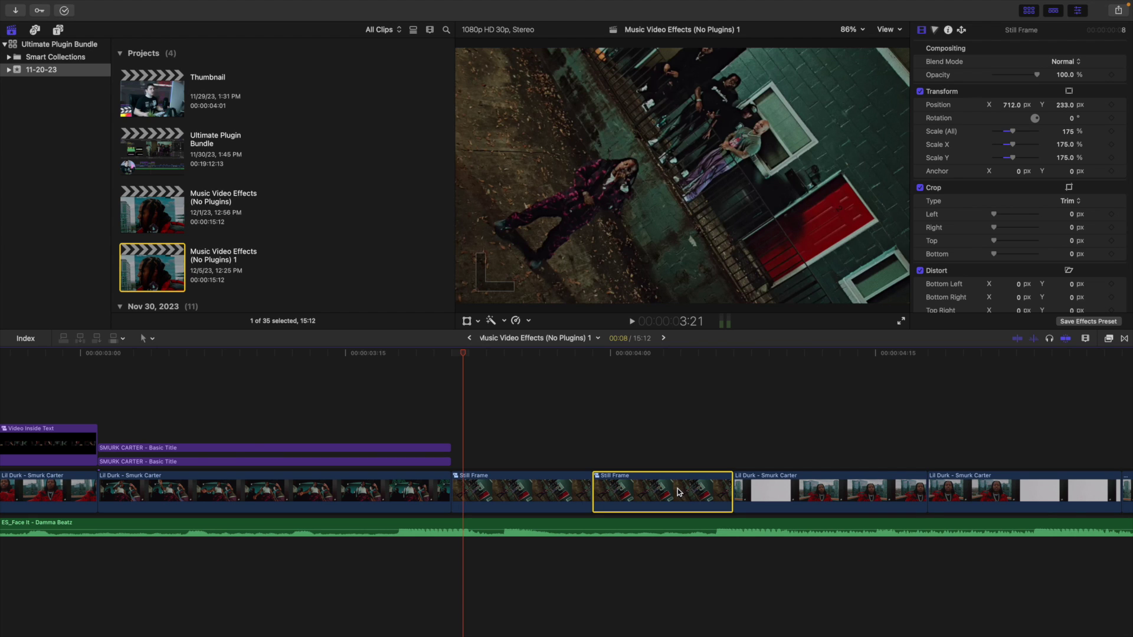
click(548, 467)
click(544, 482)
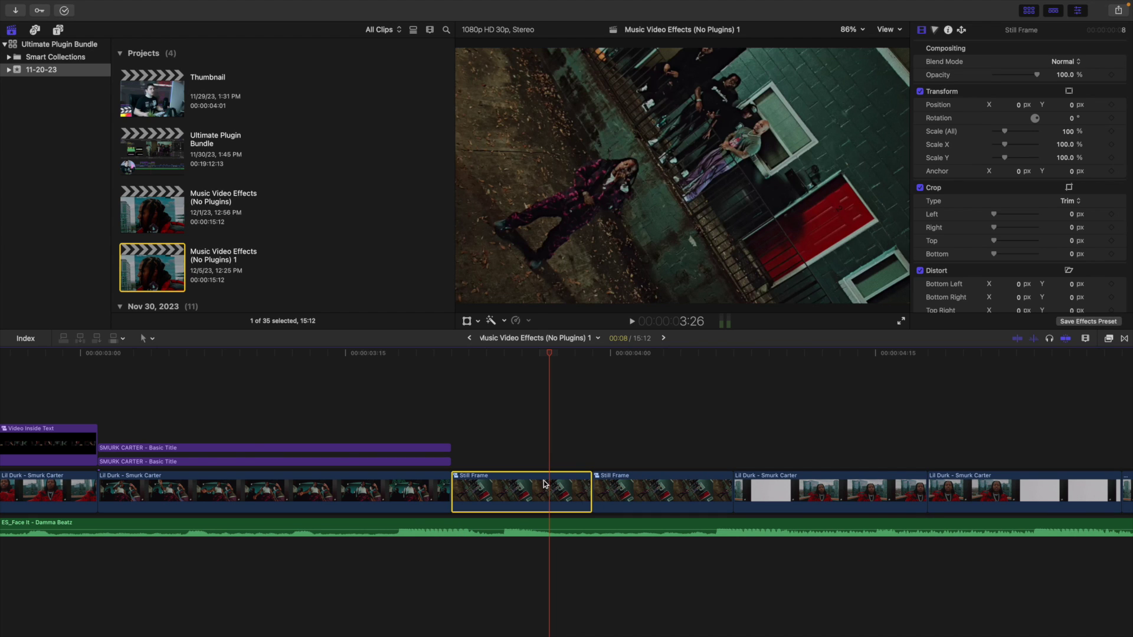
drag(548, 356, 643, 383)
click(653, 502)
key(super+alt+v)
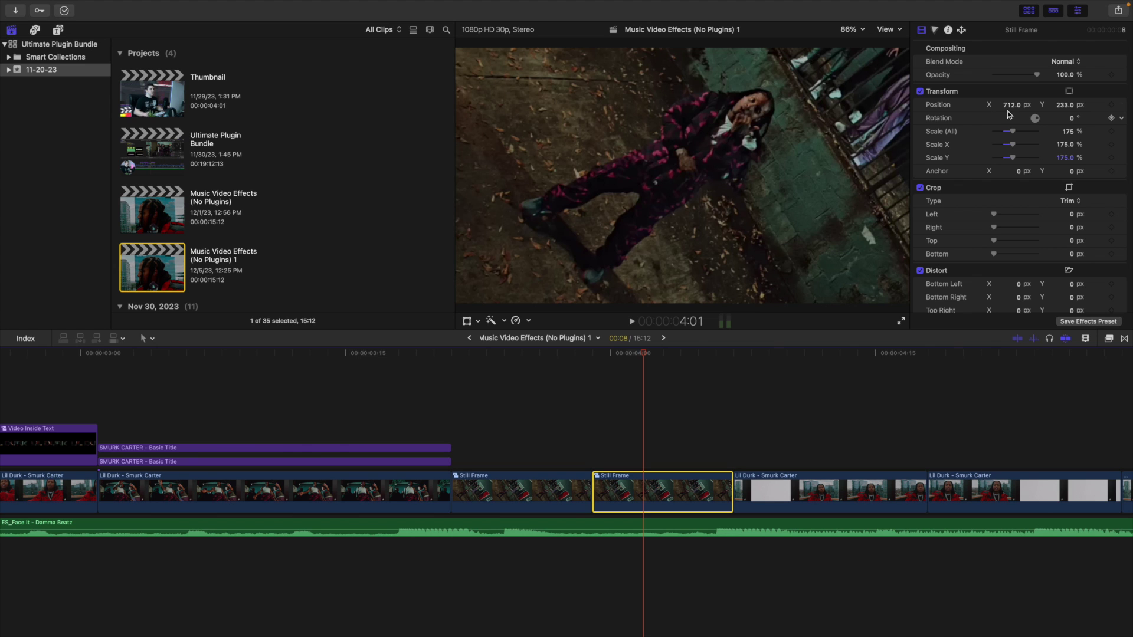
drag(644, 353, 624, 382)
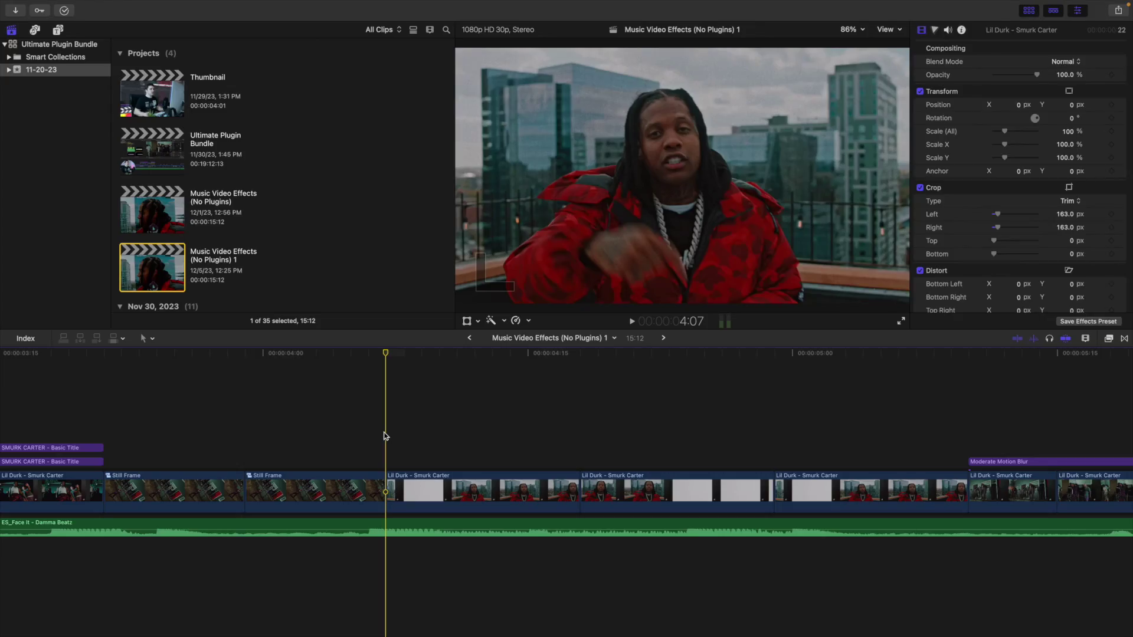
Preview the repeated red-jacket clips and show the middle clip's retime speed, hiding the retime editor again.
key(space)
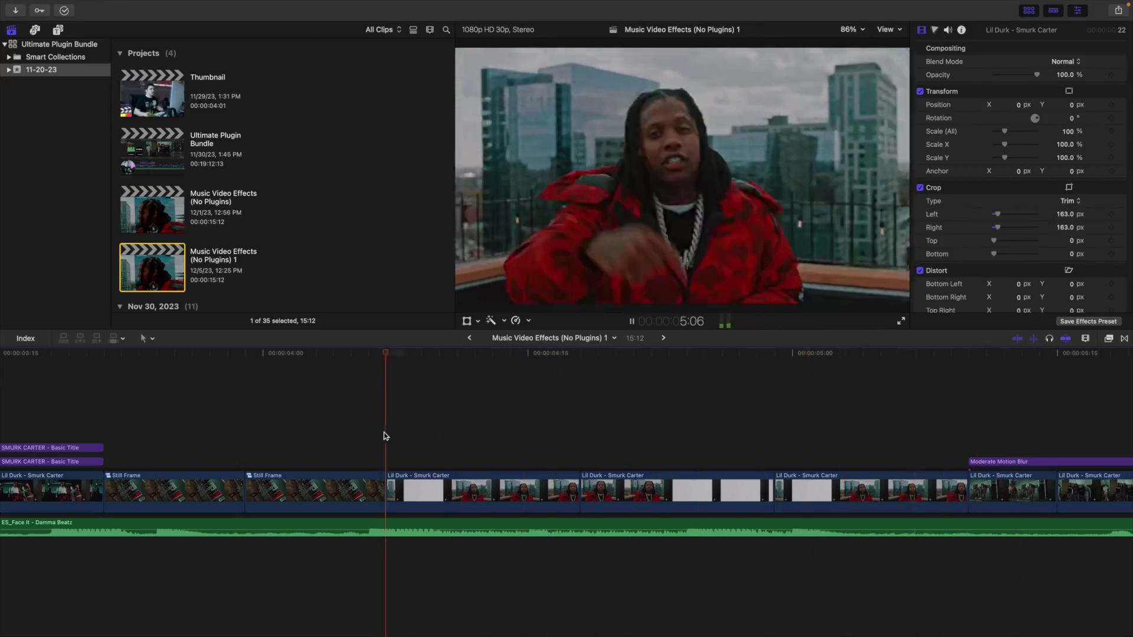
key(space)
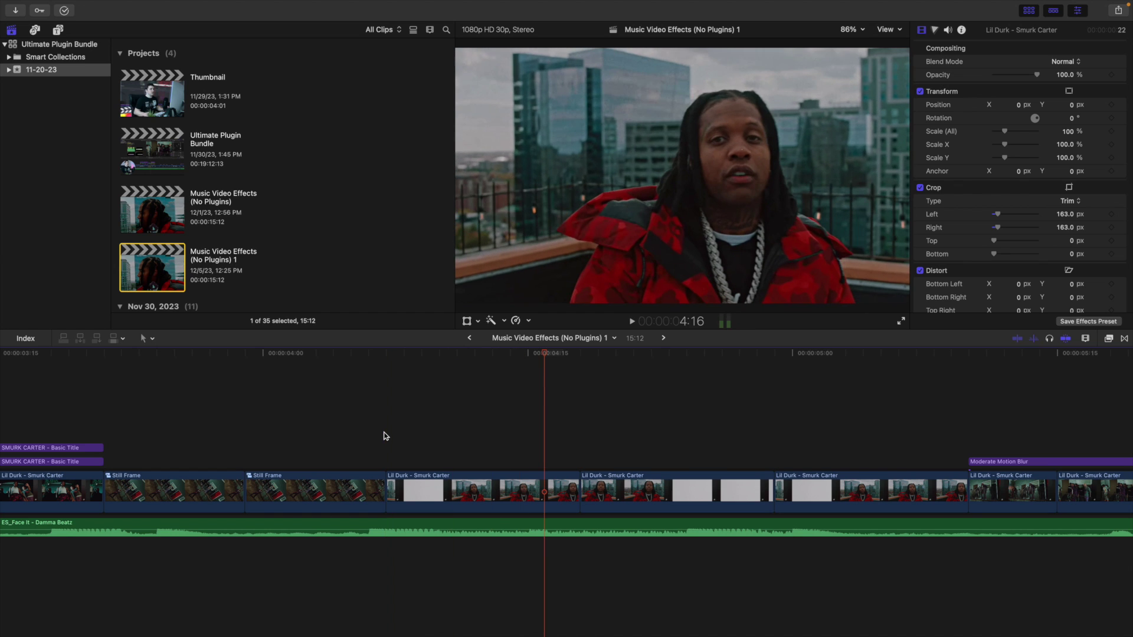
click(498, 494)
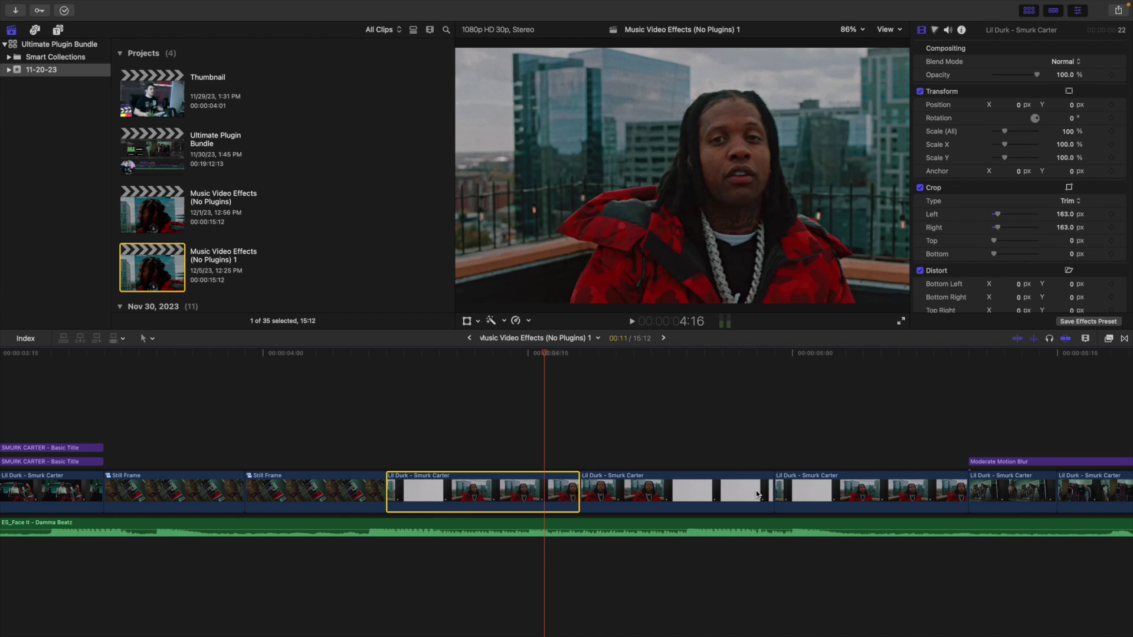
click(710, 493)
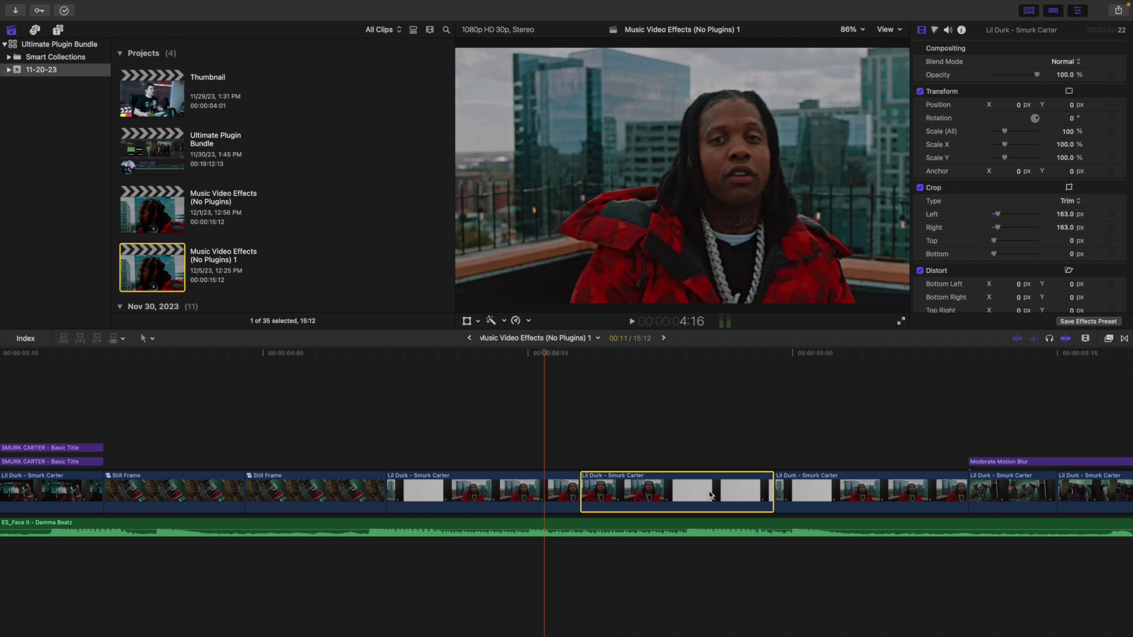
key(super+r)
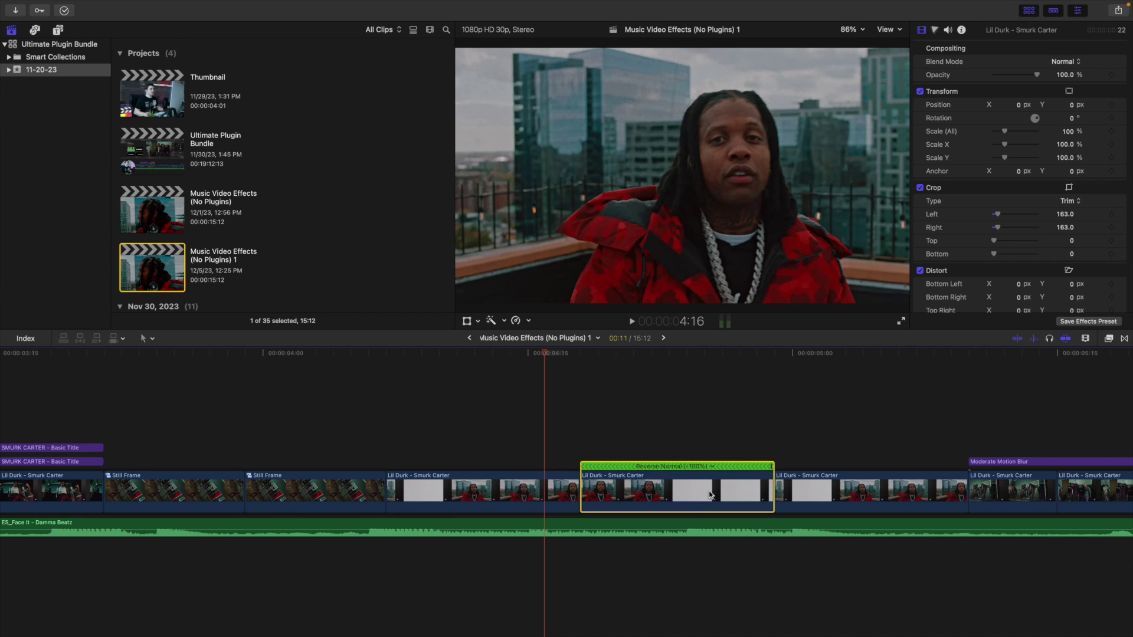
key(super+r)
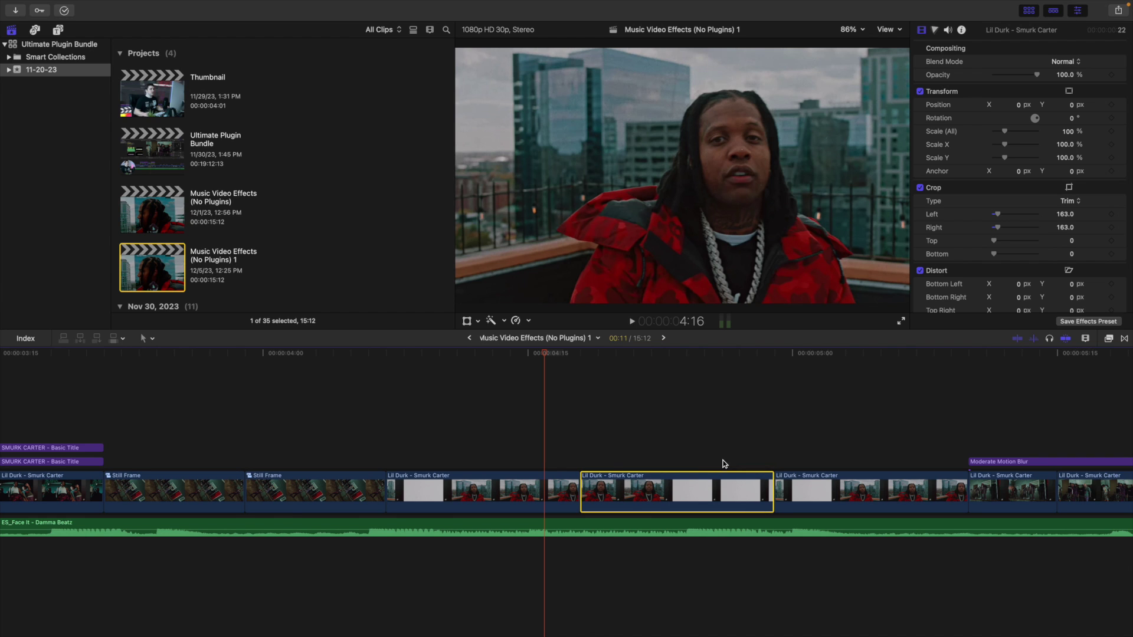
Show the Reverse Clip retiming option for the first red-jacket clip without applying it, and scrub through the repeated clips.
click(532, 488)
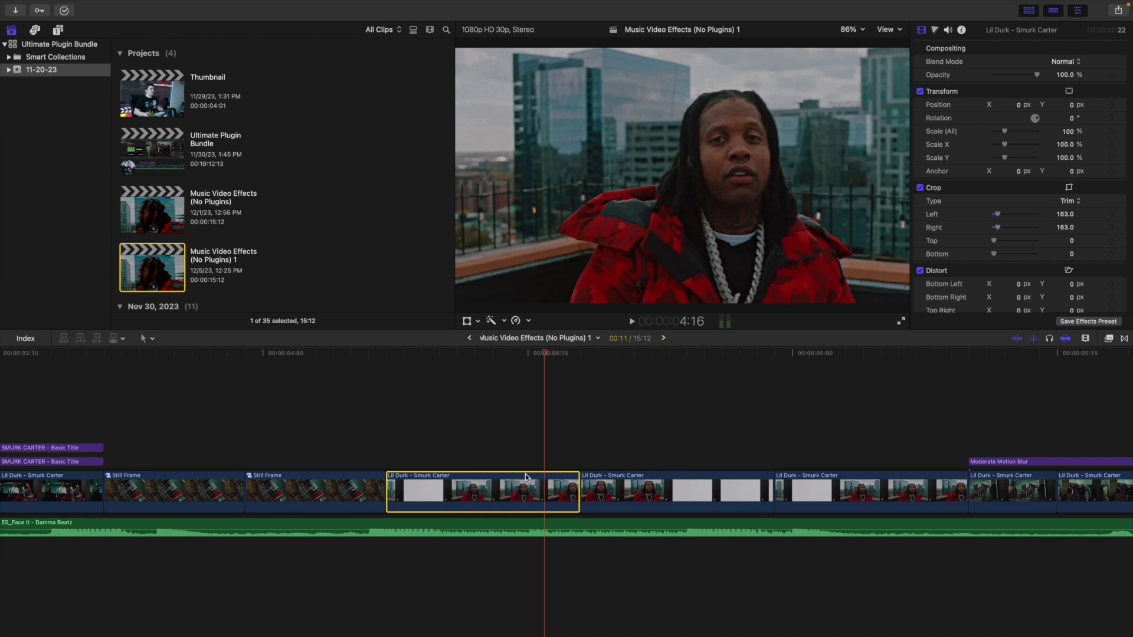
click(528, 321)
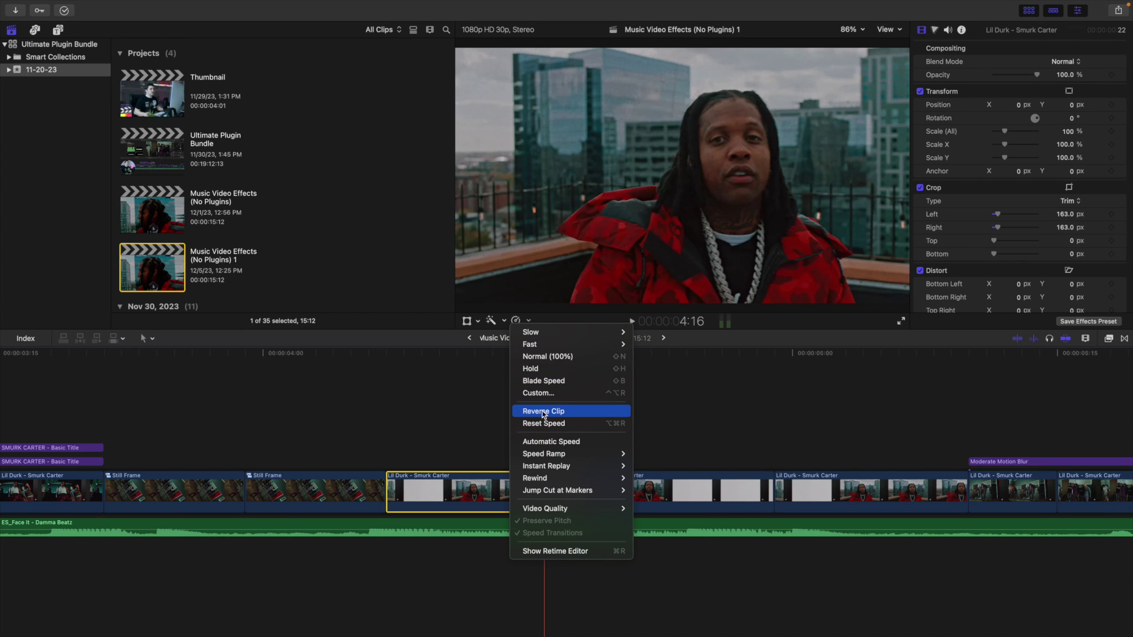
click(486, 406)
click(481, 408)
drag(482, 354, 892, 427)
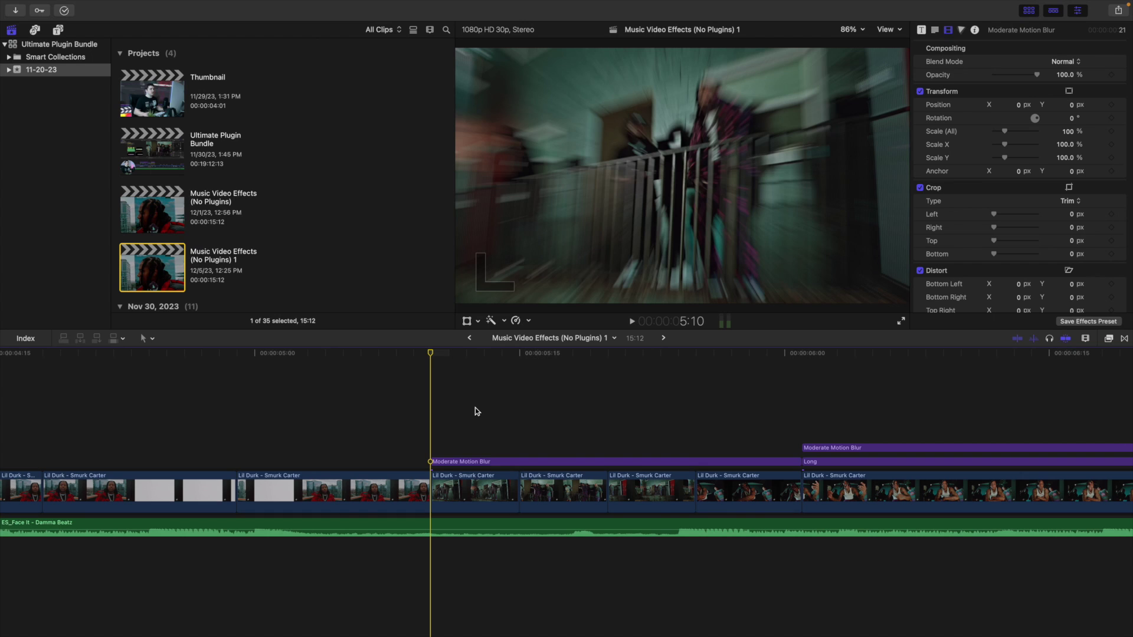
Play the section under the first Moderate Motion Blur title and inspect the first railing clip's scale keyframes at its start.
key(space)
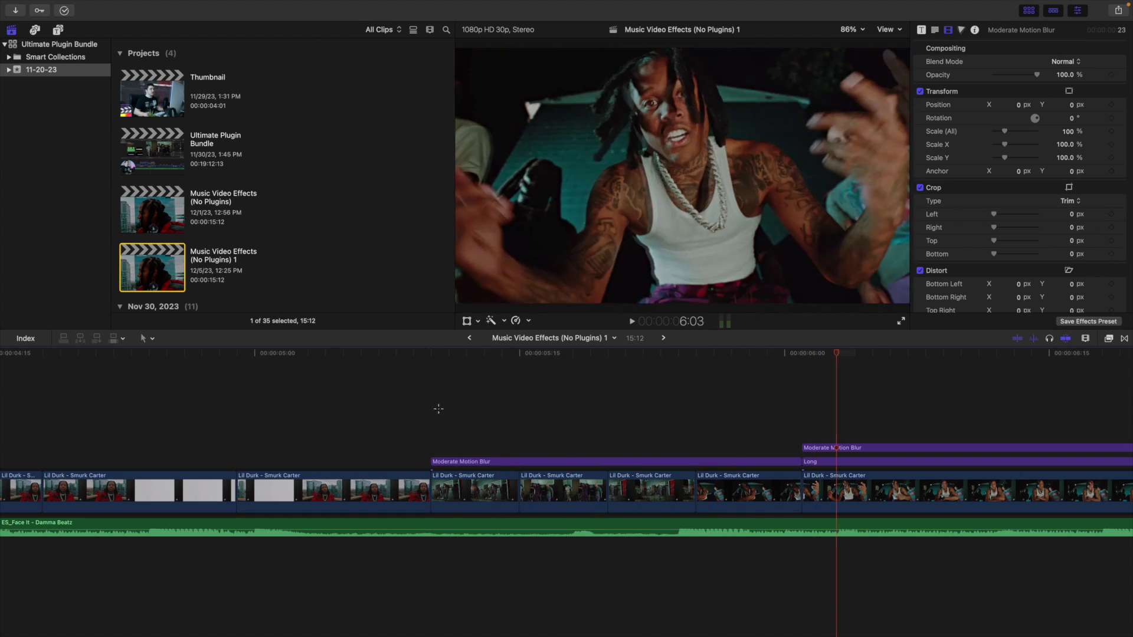
click(437, 409)
click(481, 491)
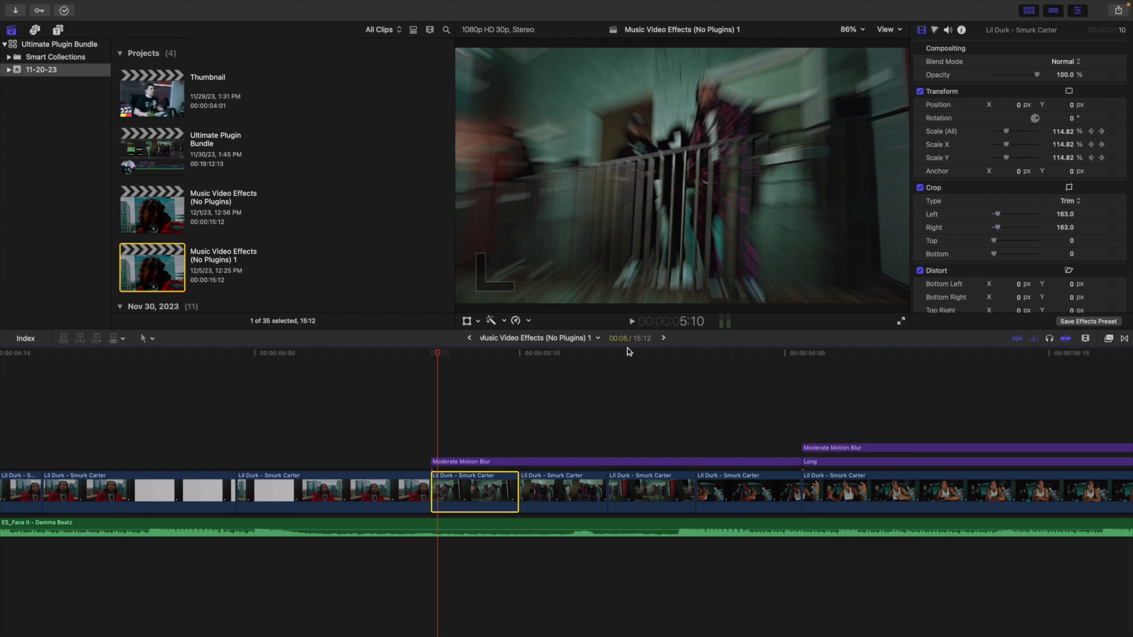
click(433, 462)
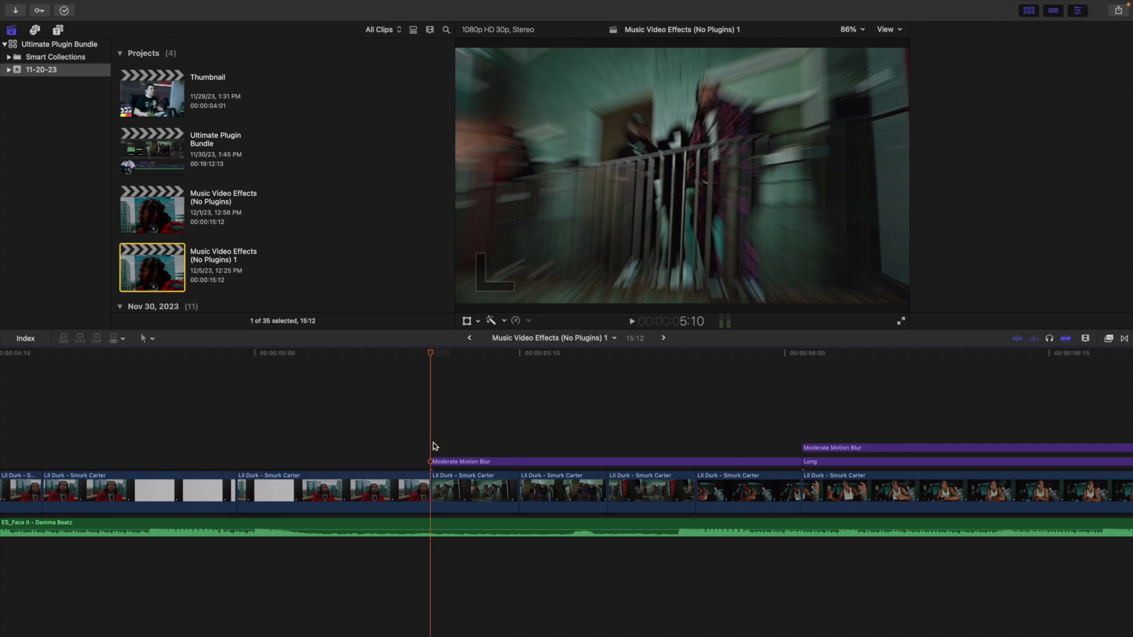
click(455, 483)
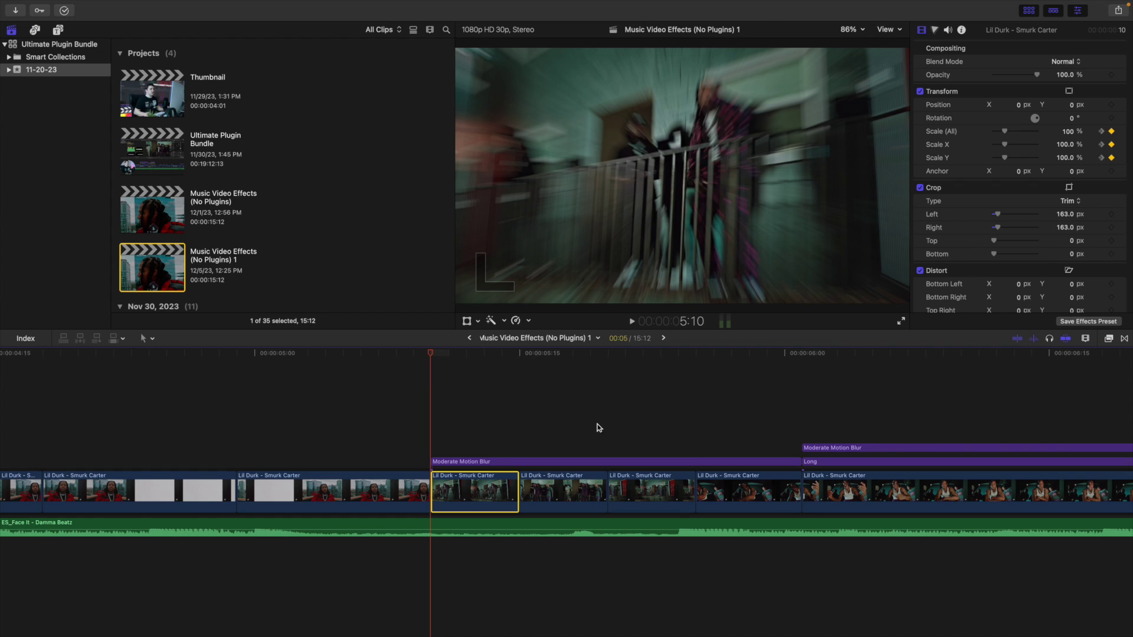
Inspect the scale keyframes on the last frame of the first railing clip and return to the start of the motion blur section.
click(517, 440)
click(499, 489)
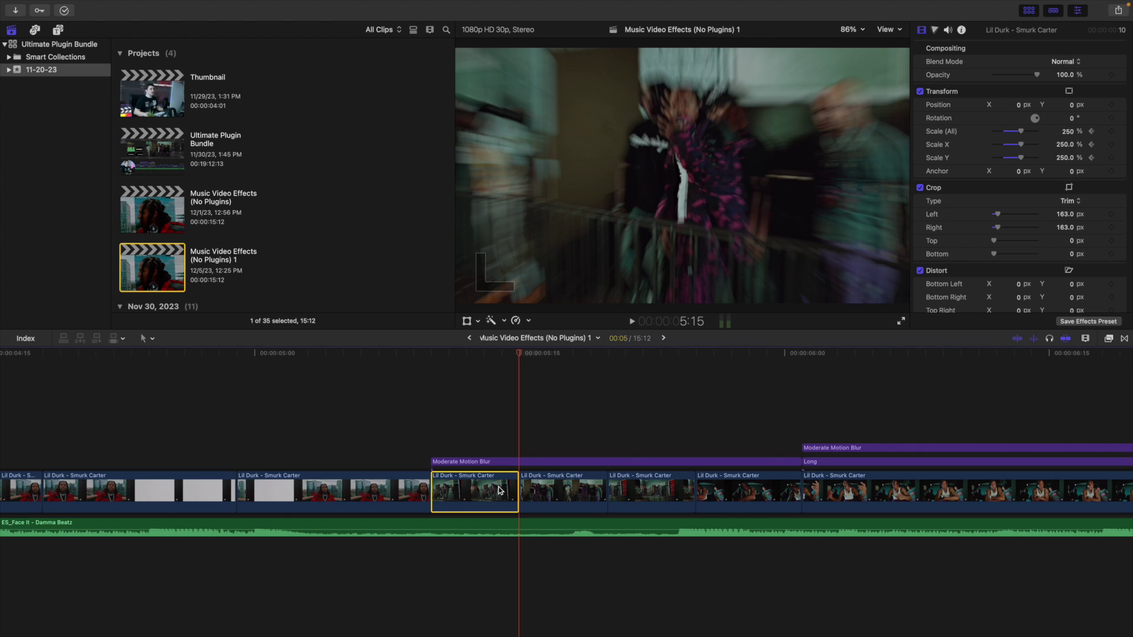
key(Left)
click(1066, 157)
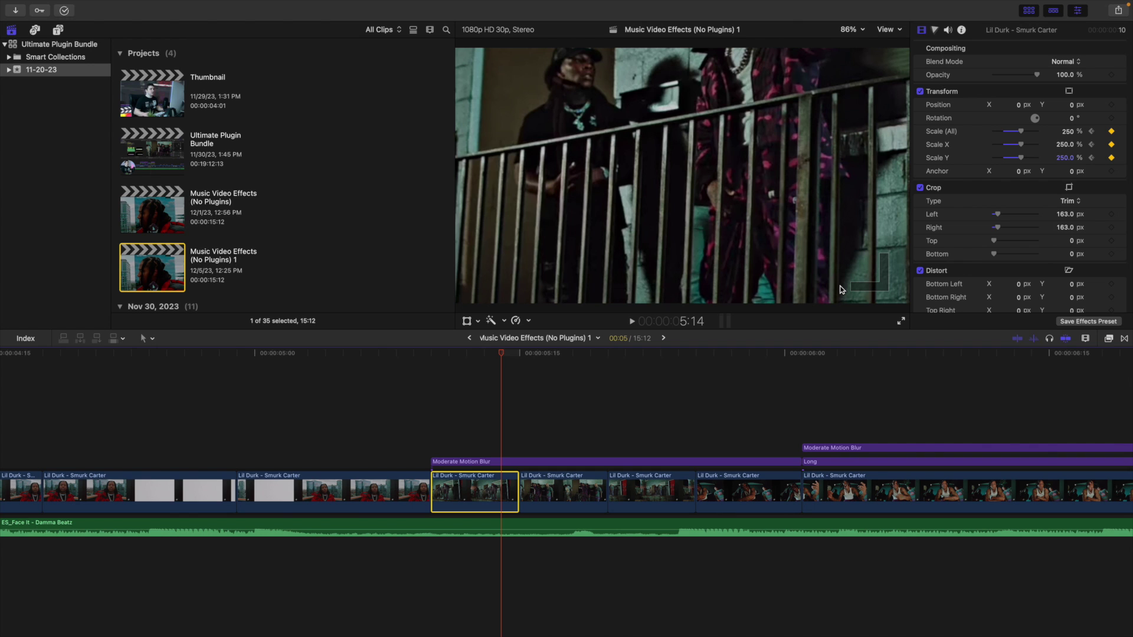
click(434, 452)
click(434, 452)
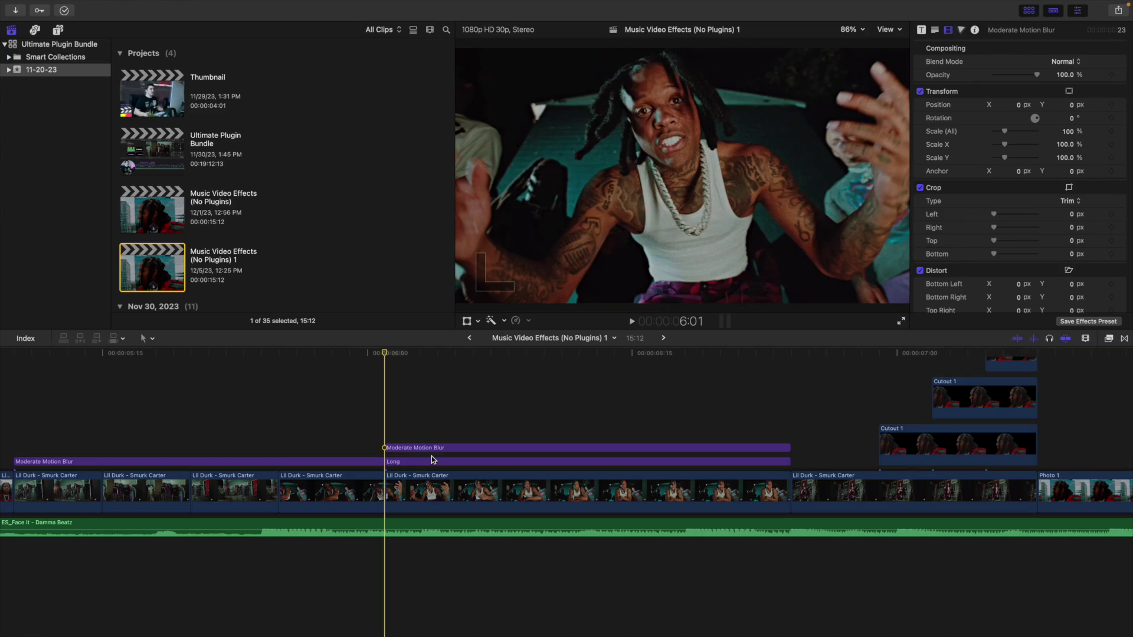
Inspect the stacked Moderate Motion Blur and Long layers and the Long layer's starting rotation and scale keyframes.
click(423, 461)
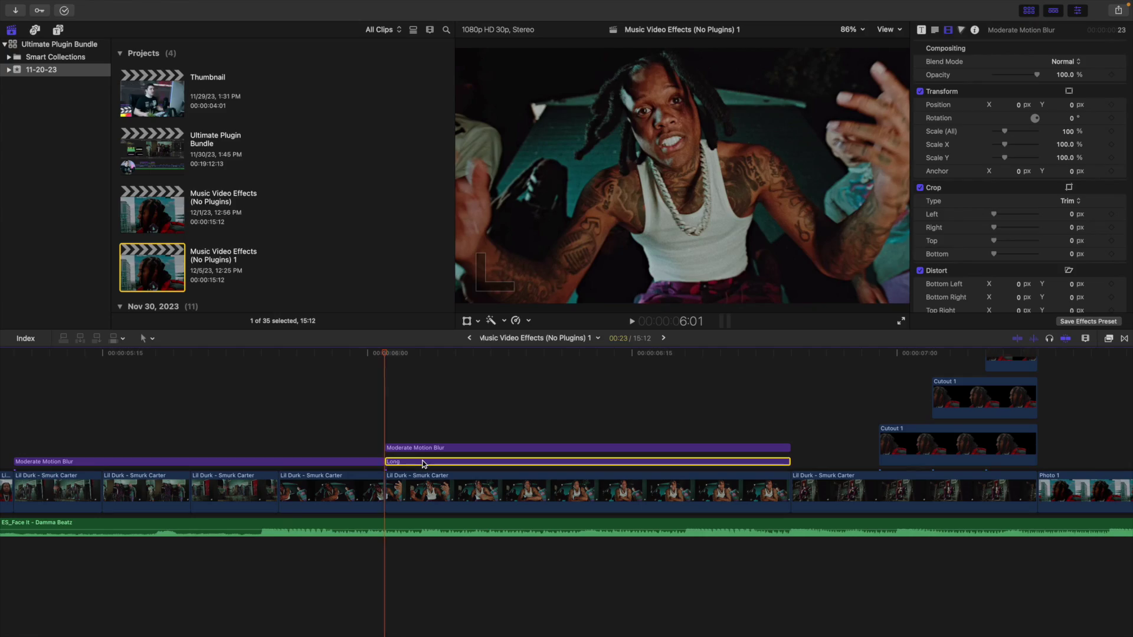
click(416, 448)
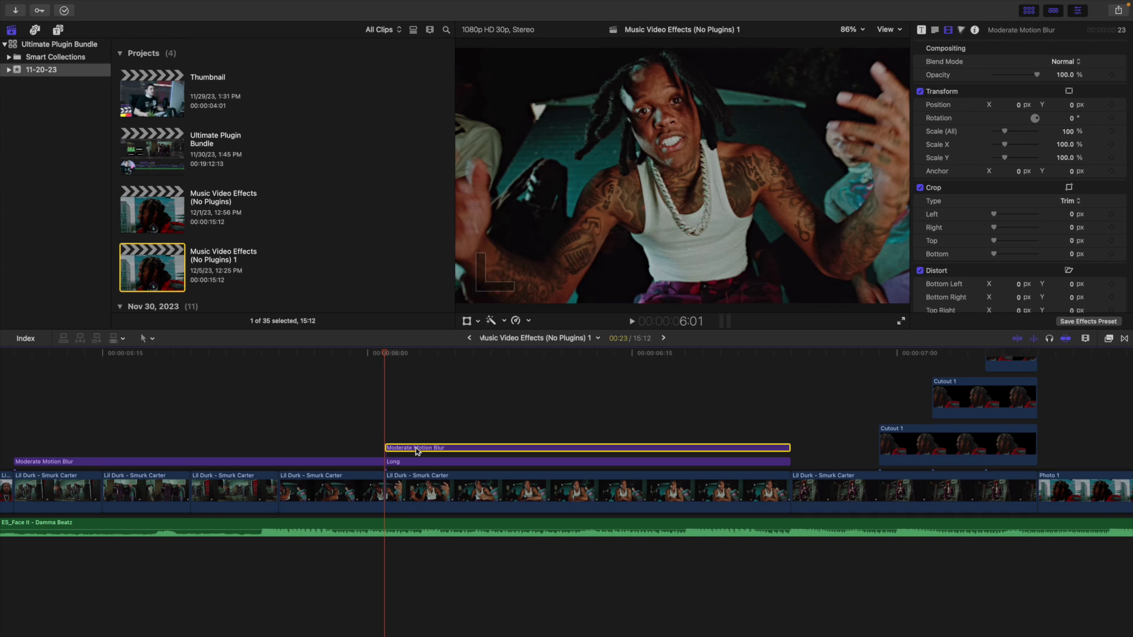
click(409, 461)
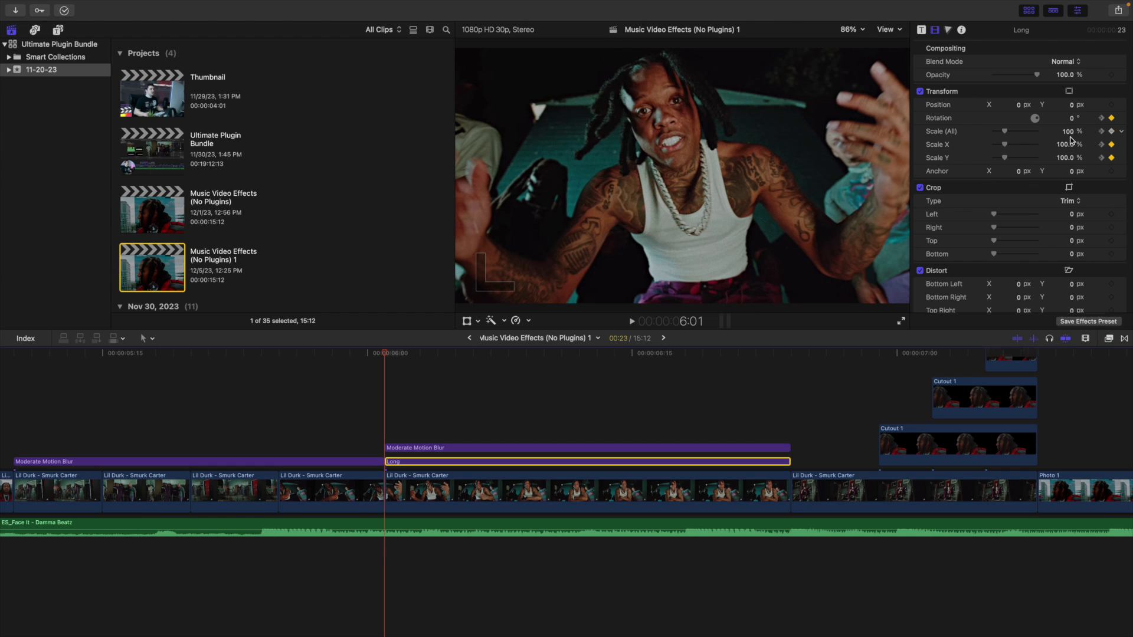
Scrub through the Long layer and examine the rotation and scale keyframes on its last frame.
drag(388, 353, 686, 375)
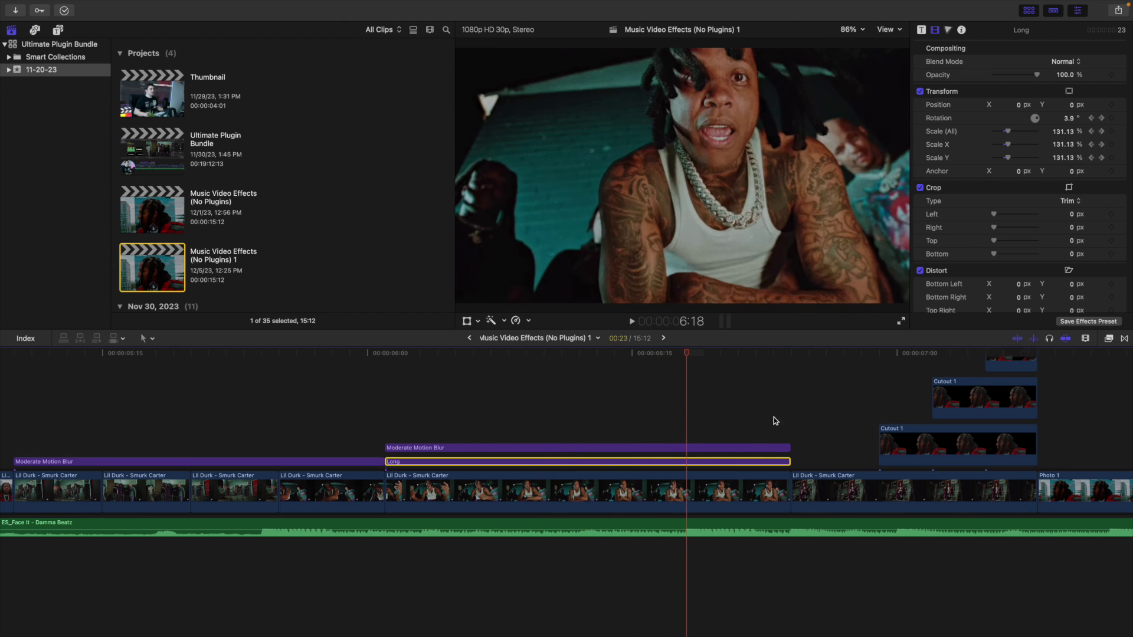
click(781, 464)
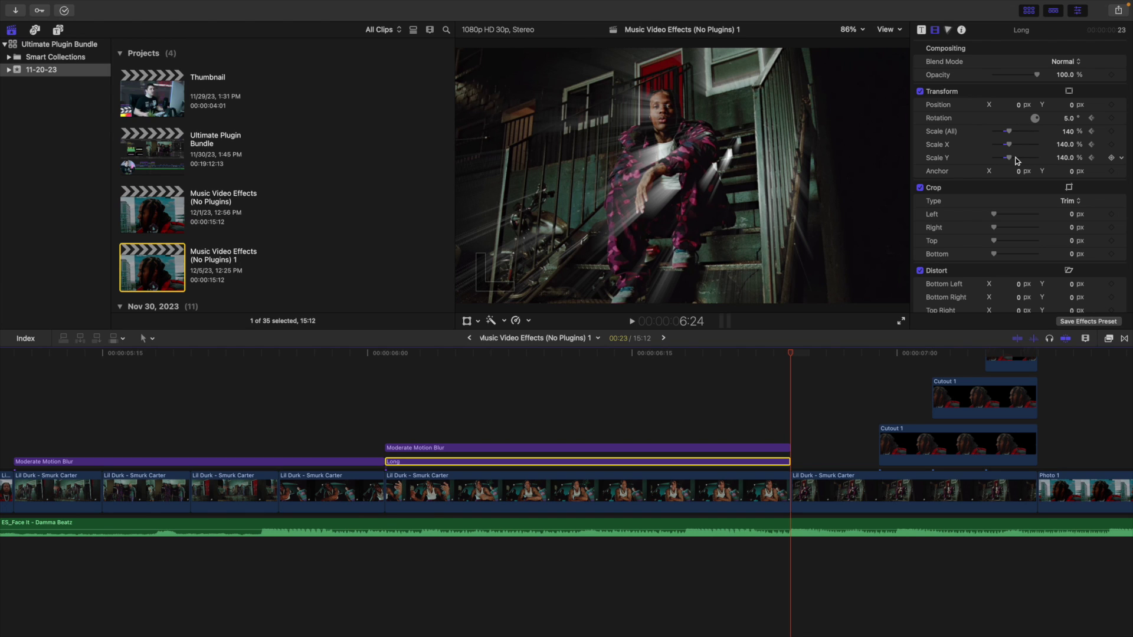
key(Left)
click(1066, 144)
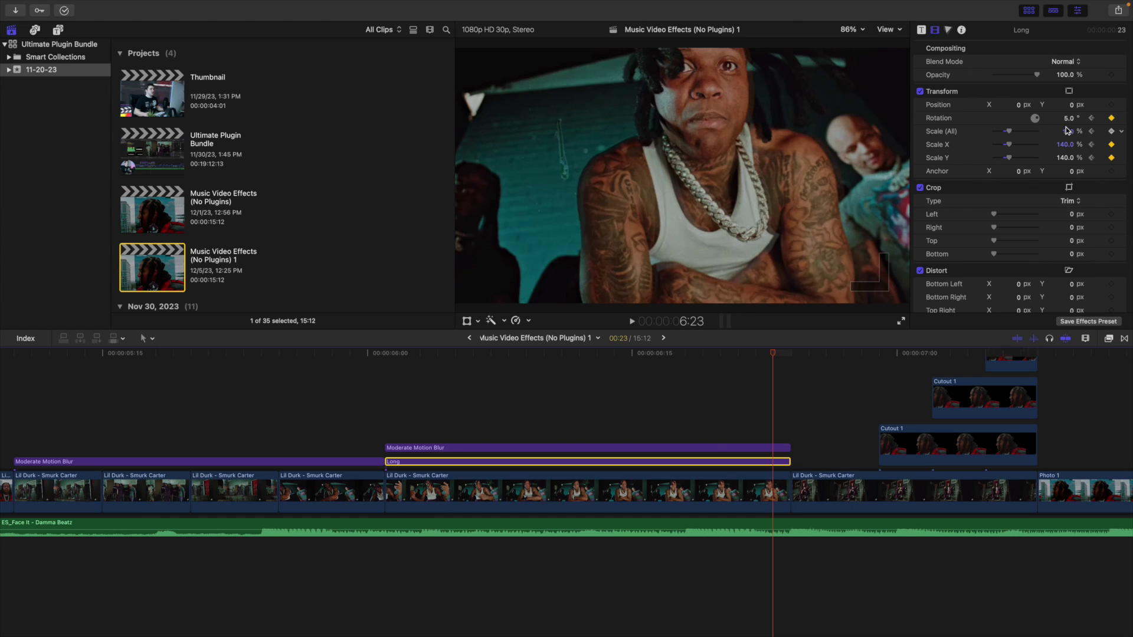
drag(1066, 123, 1069, 136)
click(384, 401)
drag(384, 352, 628, 384)
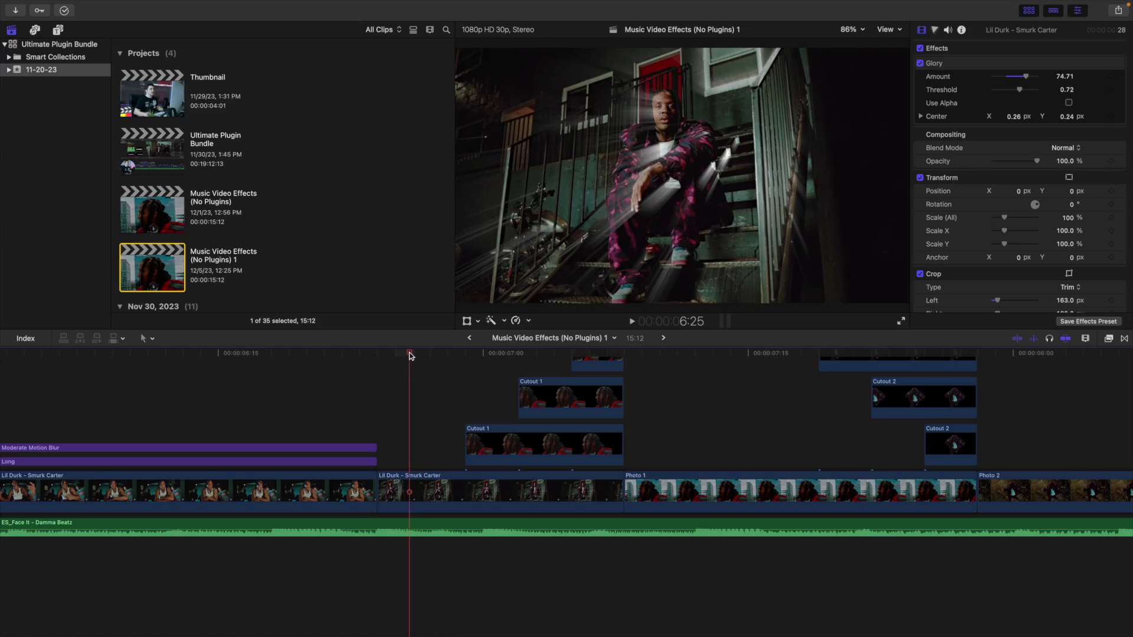
Compare the staircase clip with its Glory effect switched off and on.
drag(412, 354, 398, 356)
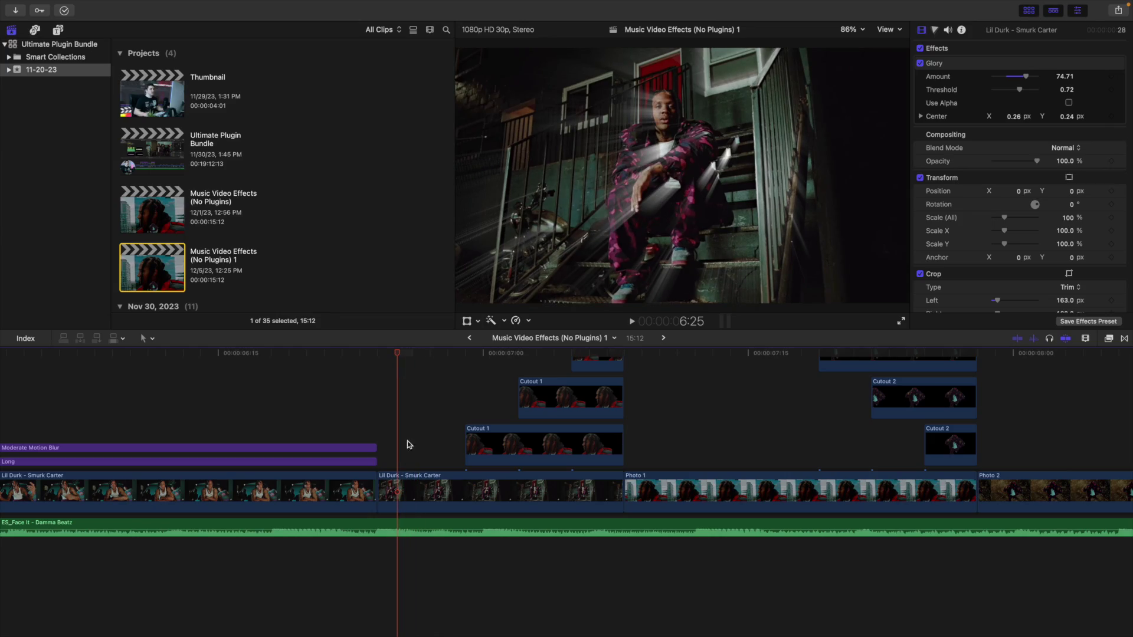
click(407, 486)
click(920, 64)
click(920, 63)
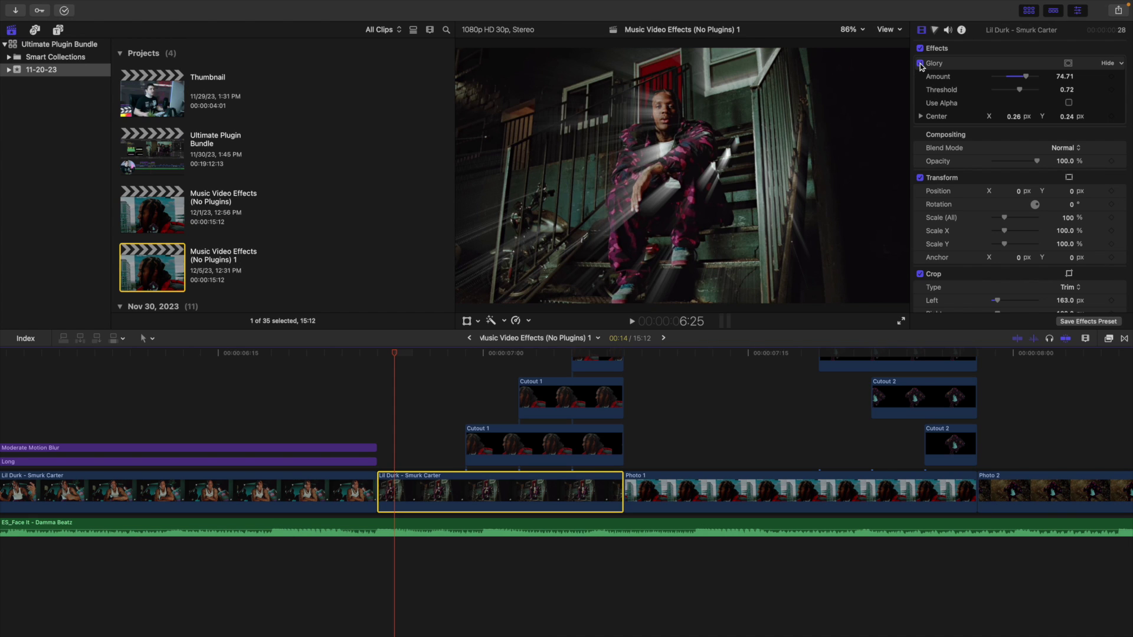
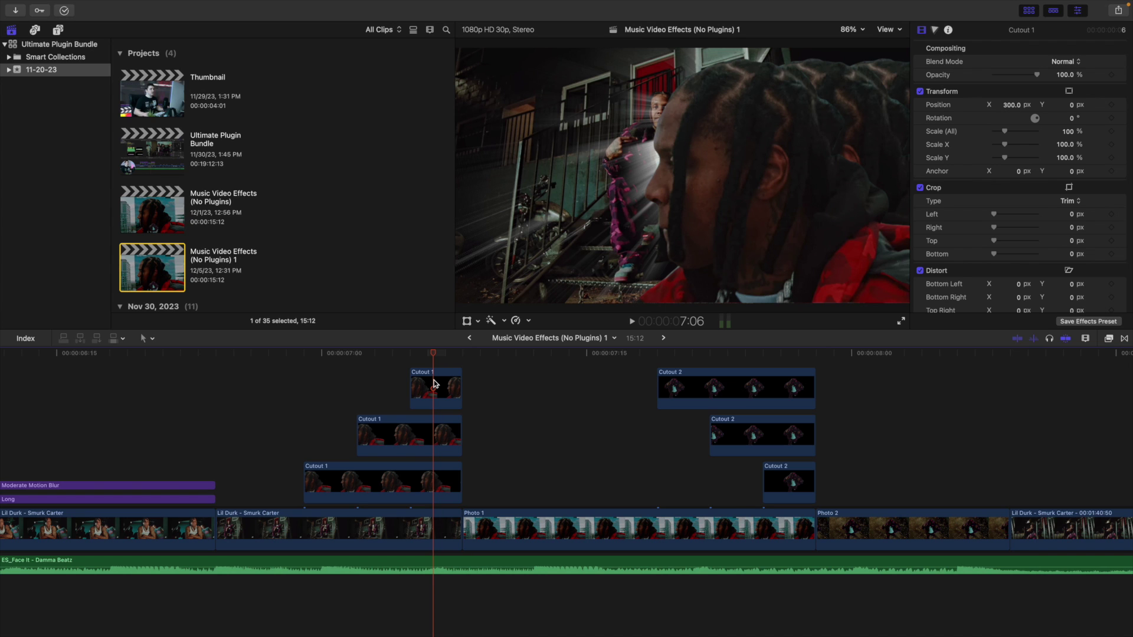
Find the Draw Mask effect in the effects library and apply it to the Photo 1 clip.
click(501, 389)
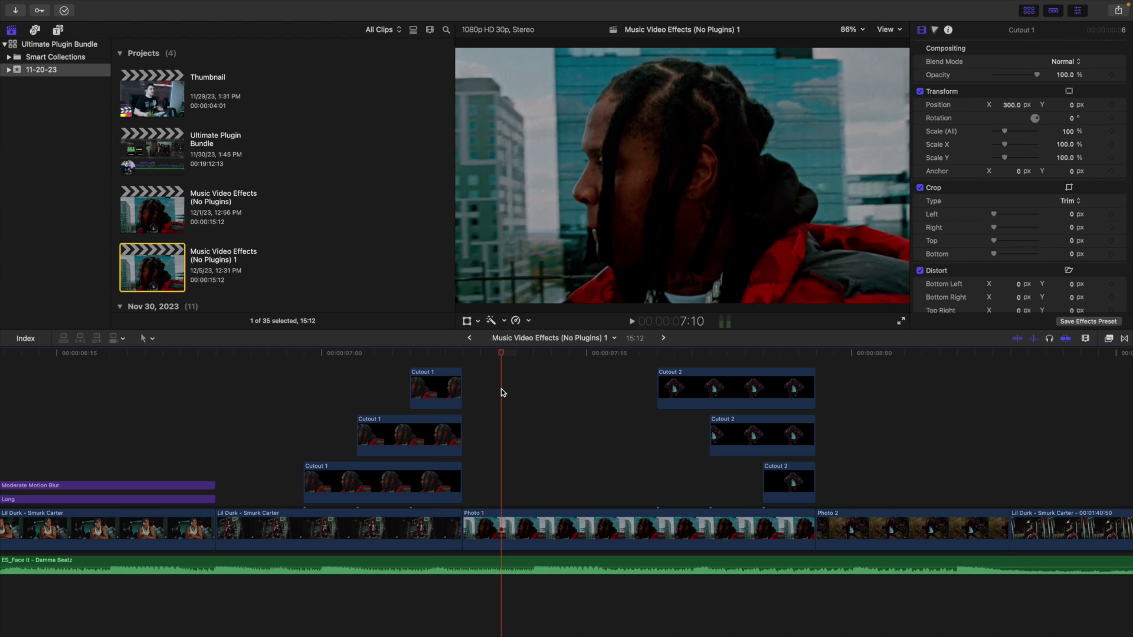
click(512, 533)
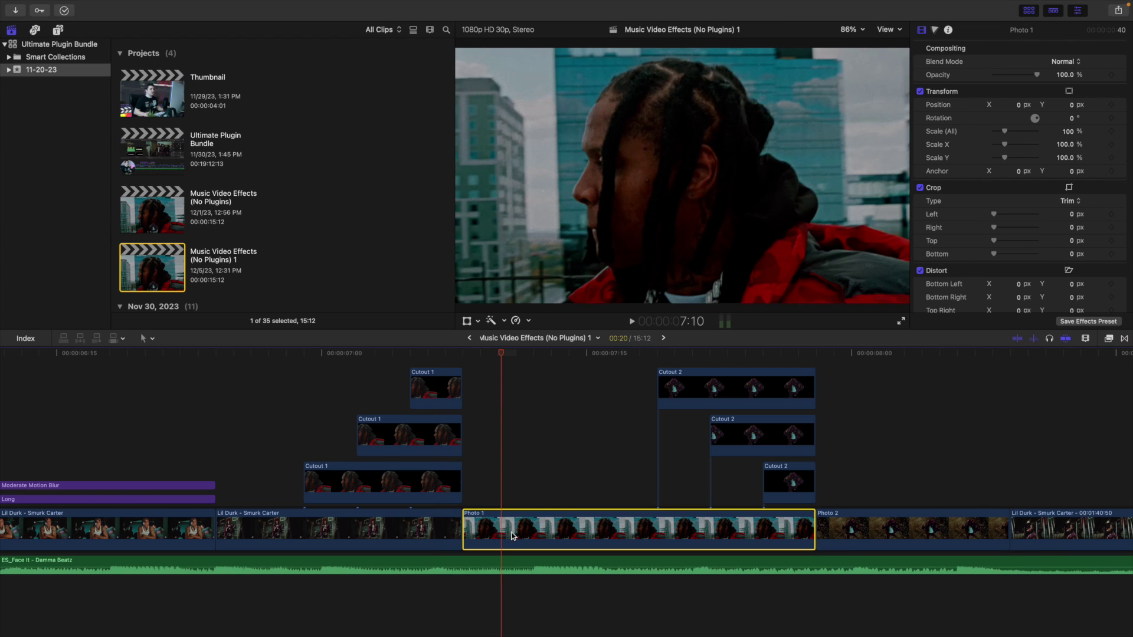
click(1108, 340)
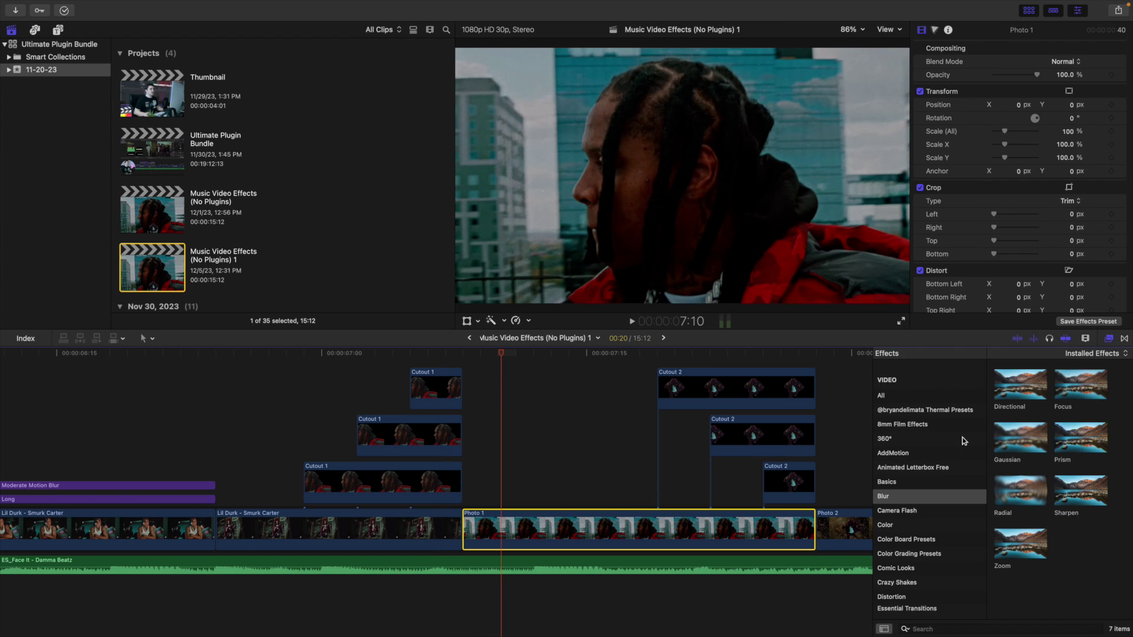
click(940, 628)
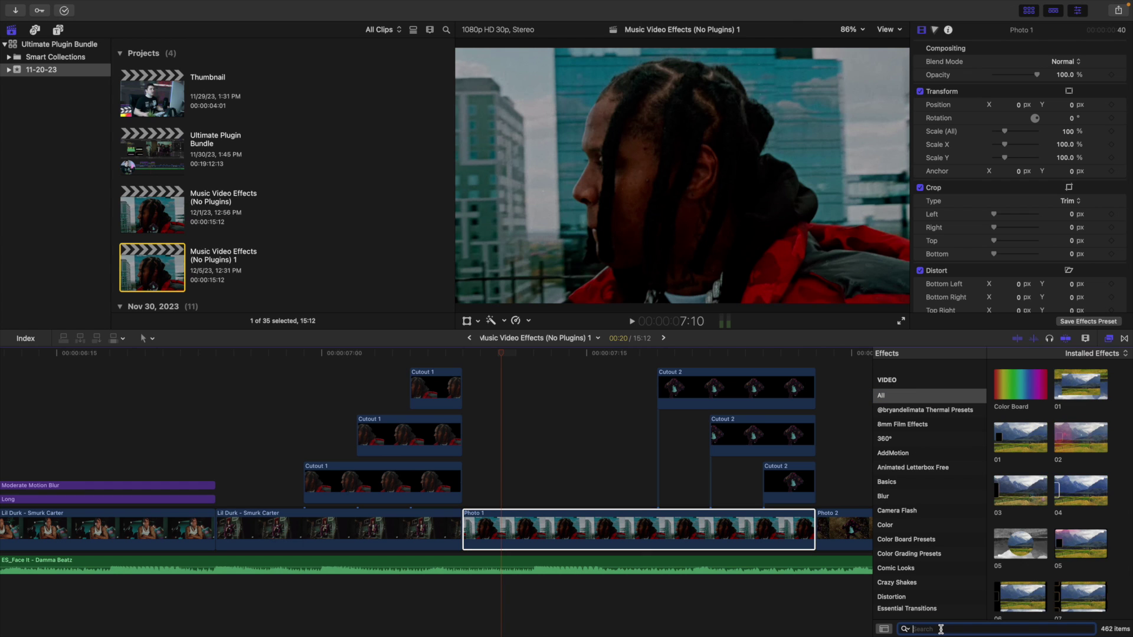
text(dr)
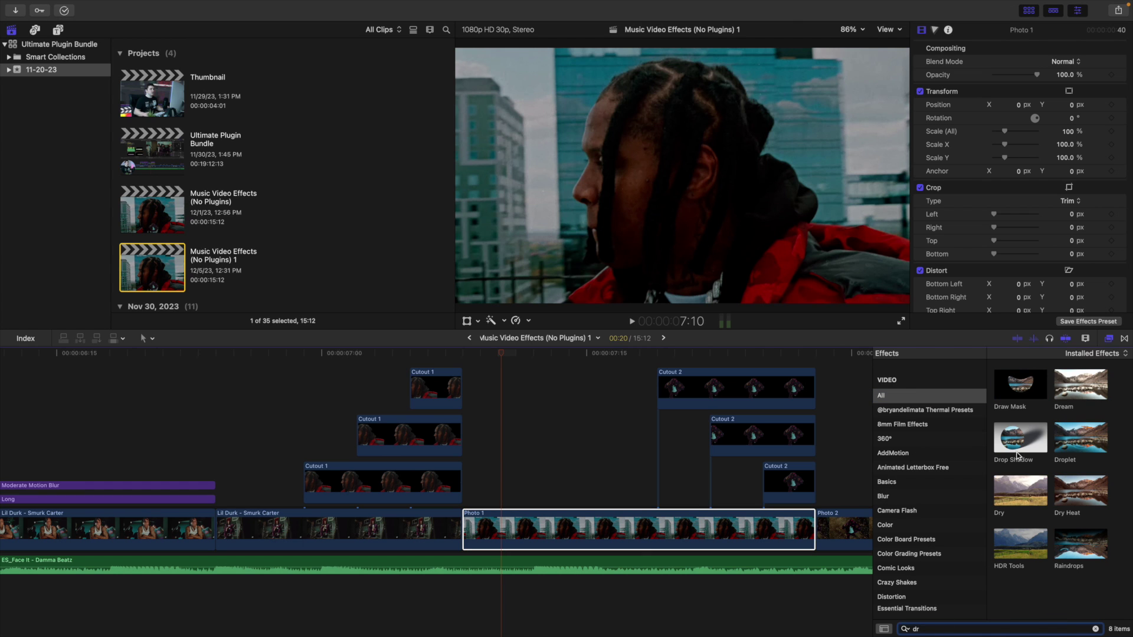
mouse_move(1020, 394)
mouse_down()
mouse_move(826, 443)
mouse_move(651, 522)
mouse_up()
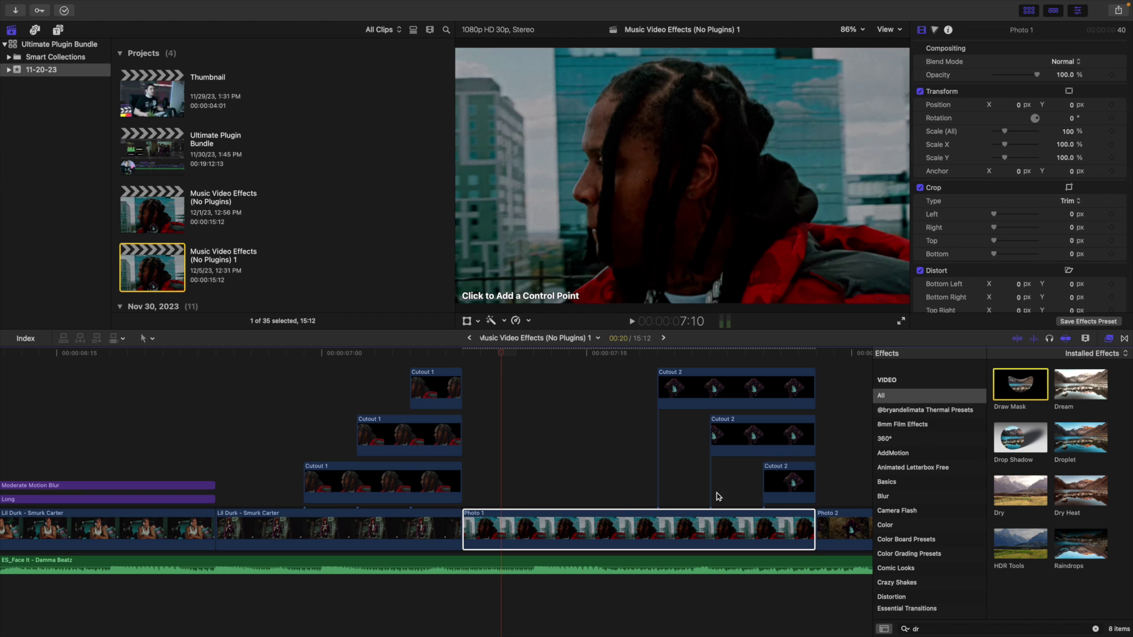
click(1107, 341)
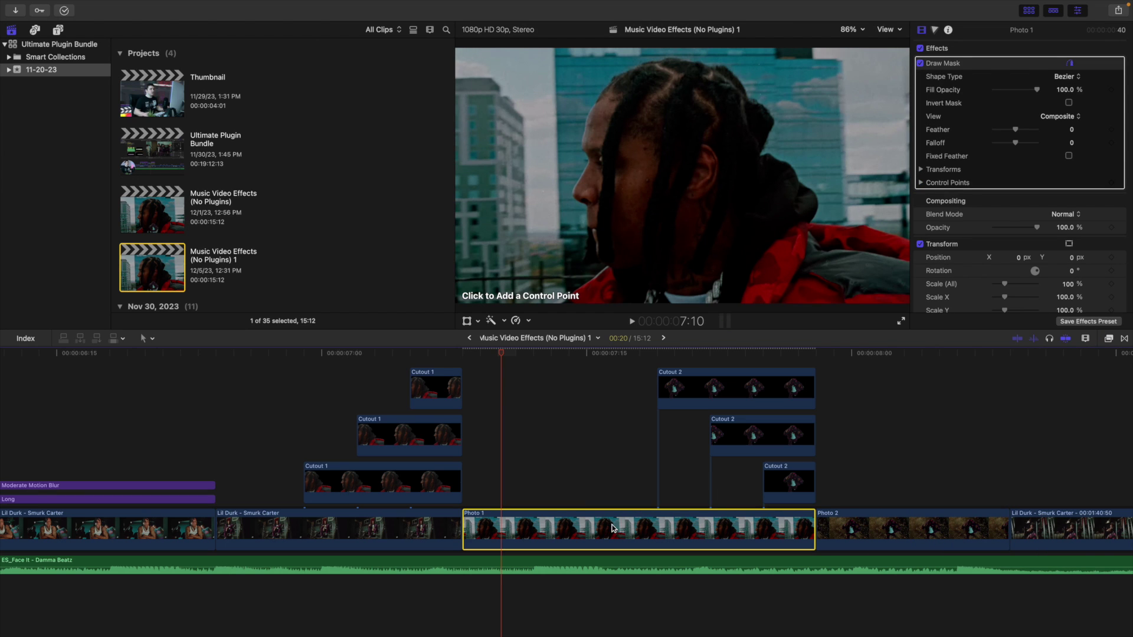
Draw a closed mask around the man's head, shoulders and jacket on Photo 1, following the frame's lower edge.
click(694, 61)
click(754, 99)
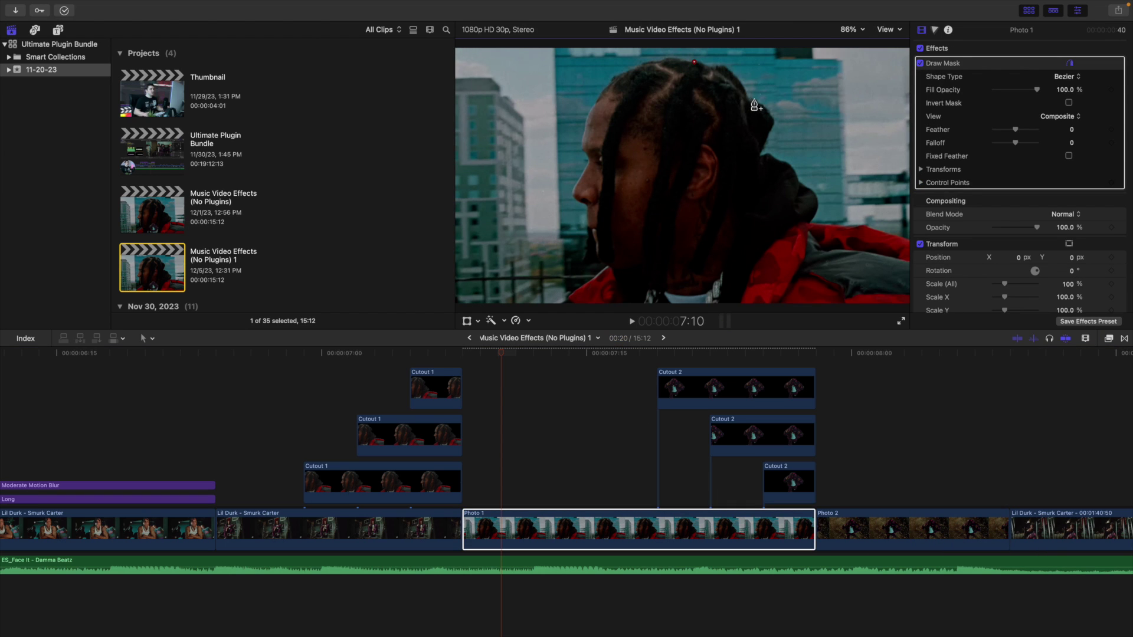
click(803, 183)
click(812, 222)
click(907, 243)
click(906, 301)
click(564, 301)
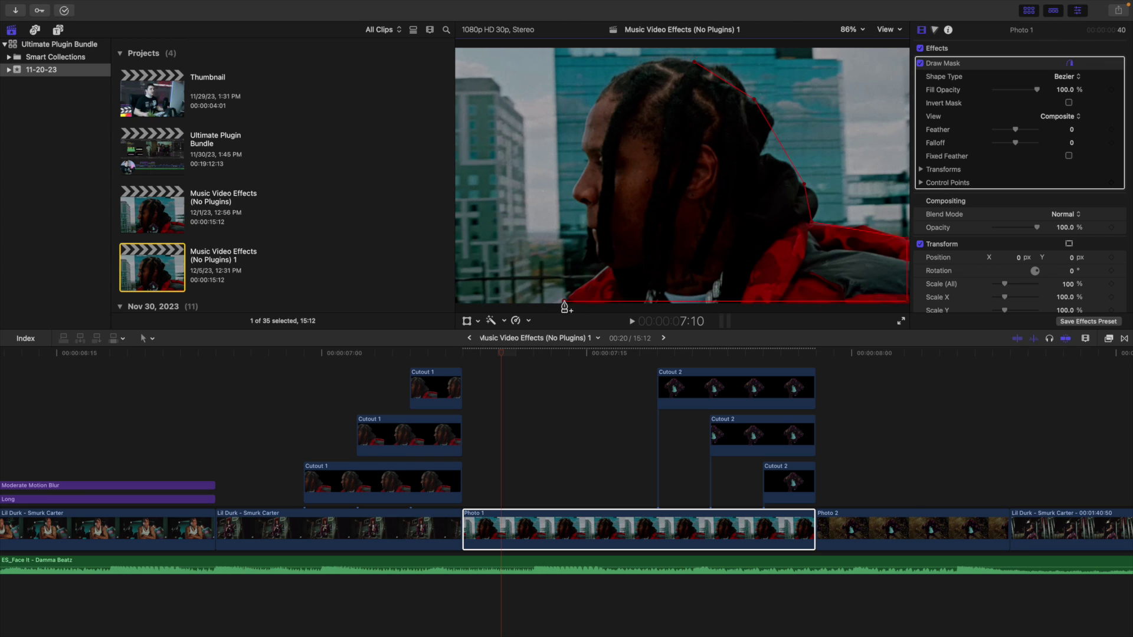
click(604, 267)
click(590, 210)
click(577, 188)
click(587, 157)
click(596, 101)
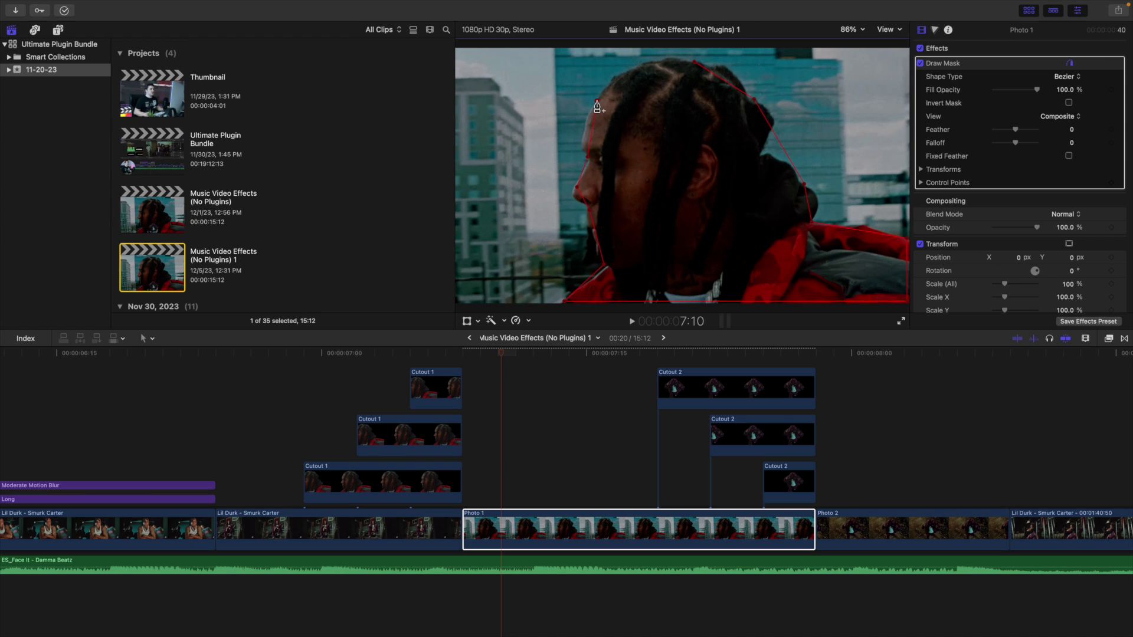
click(649, 62)
click(695, 62)
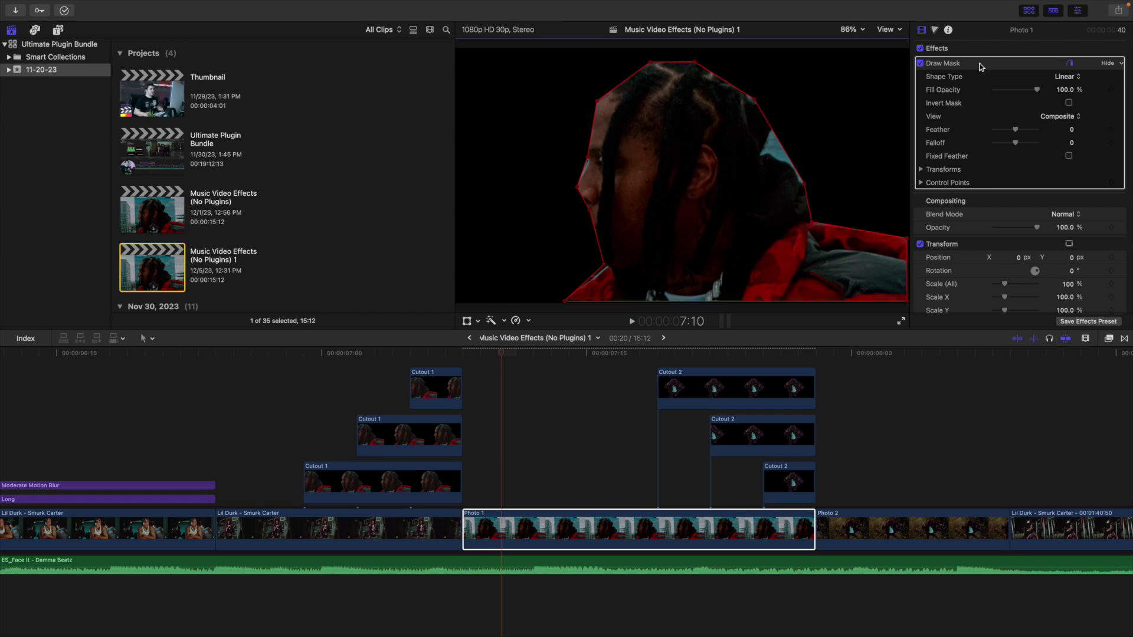
click(508, 530)
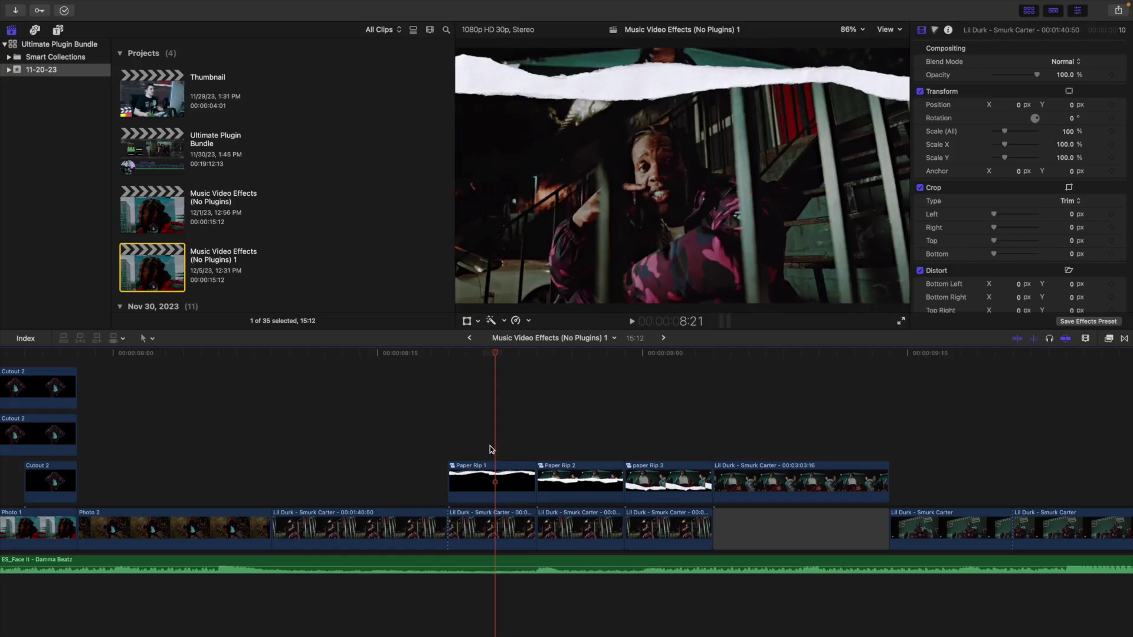
Step through the Paper Rip 1, 2 and 3 clips to examine how the paper tear moves down the frame.
click(503, 402)
click(576, 440)
click(658, 452)
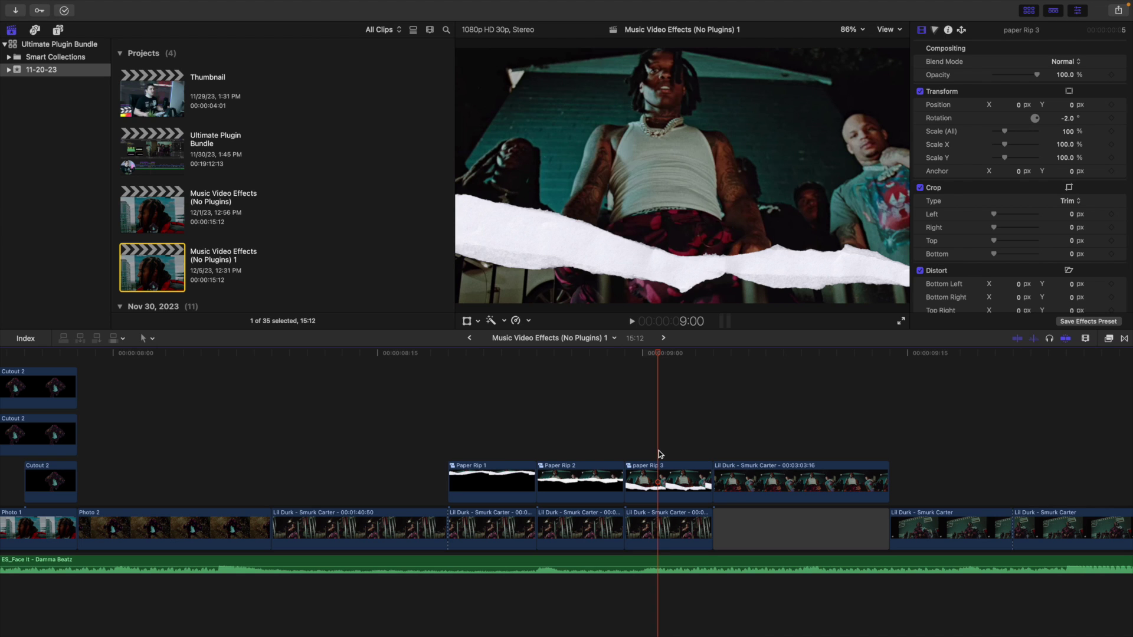
Open the Paper Rip 1 compound clip and inspect its Paper Rip 3 layer and the masked video clip beneath it.
double_click(498, 473)
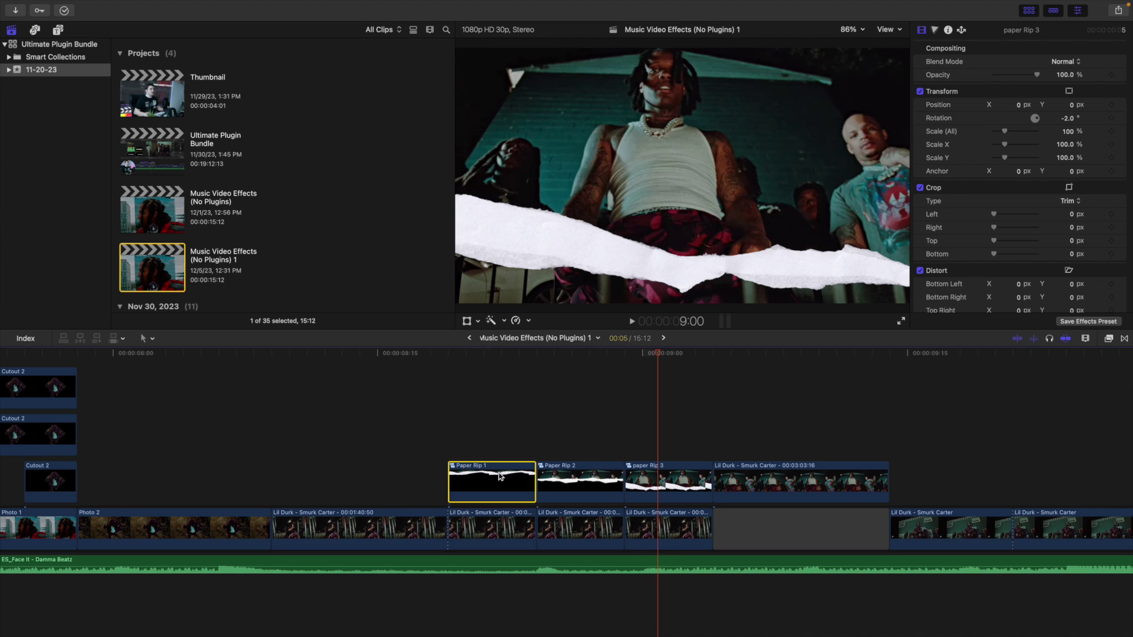
click(450, 416)
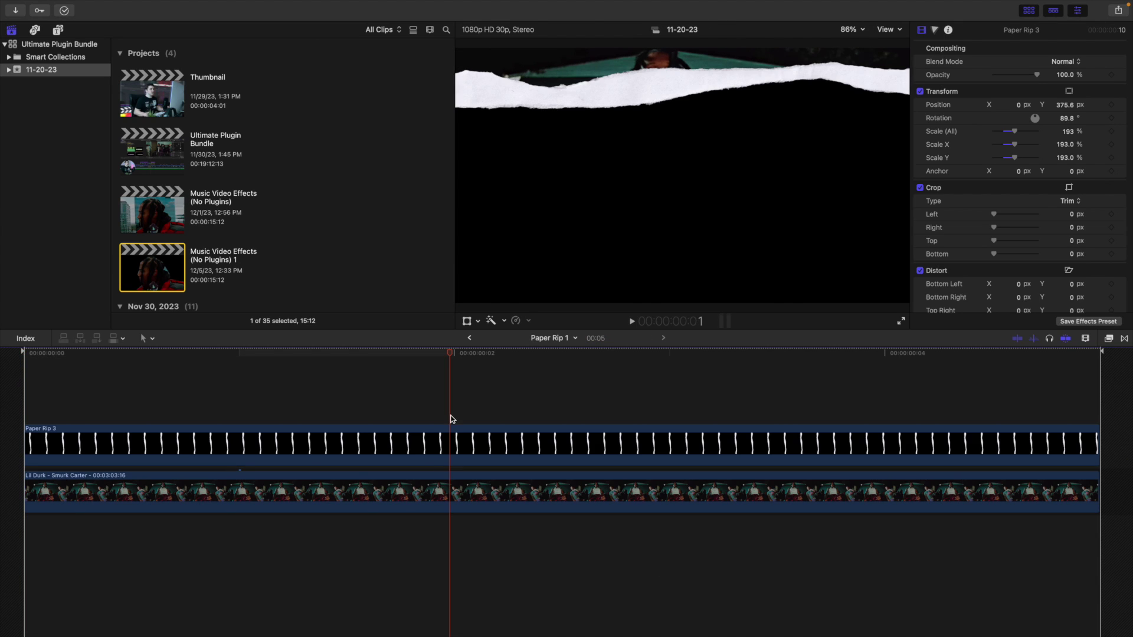
click(459, 451)
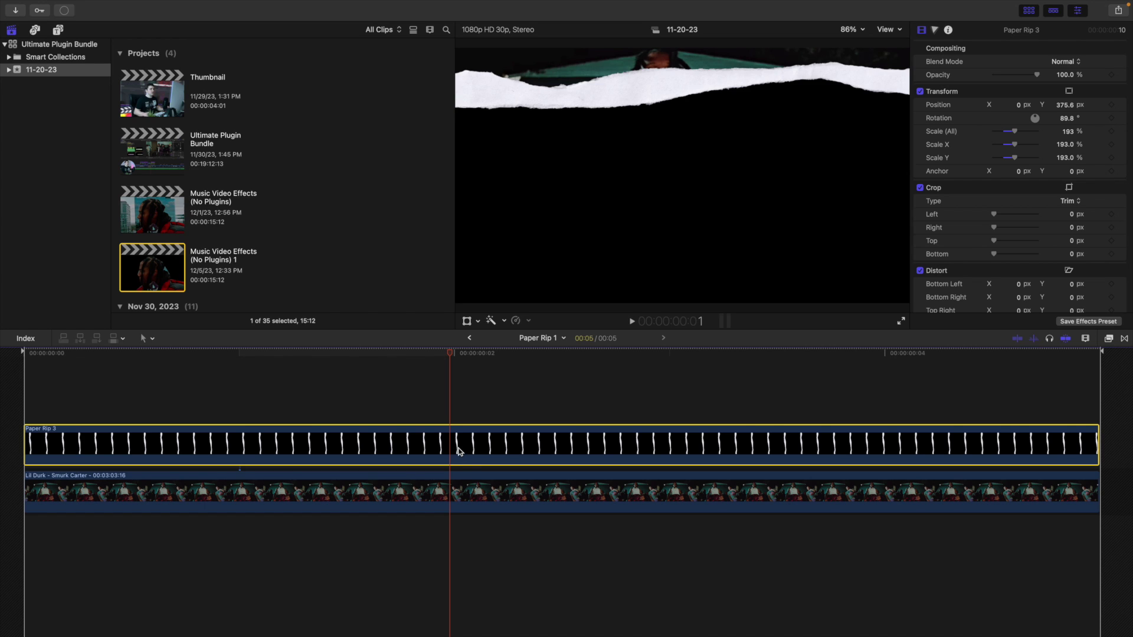
click(450, 494)
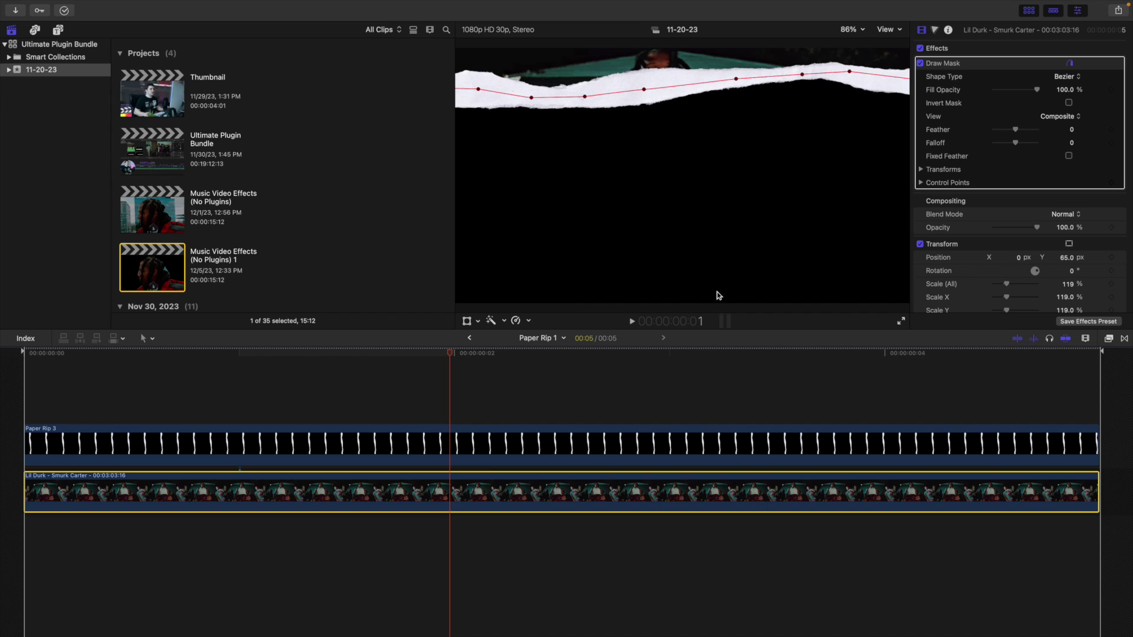
Compare the video clip under the paper tear with its Draw Mask switched off and on.
click(920, 63)
click(920, 63)
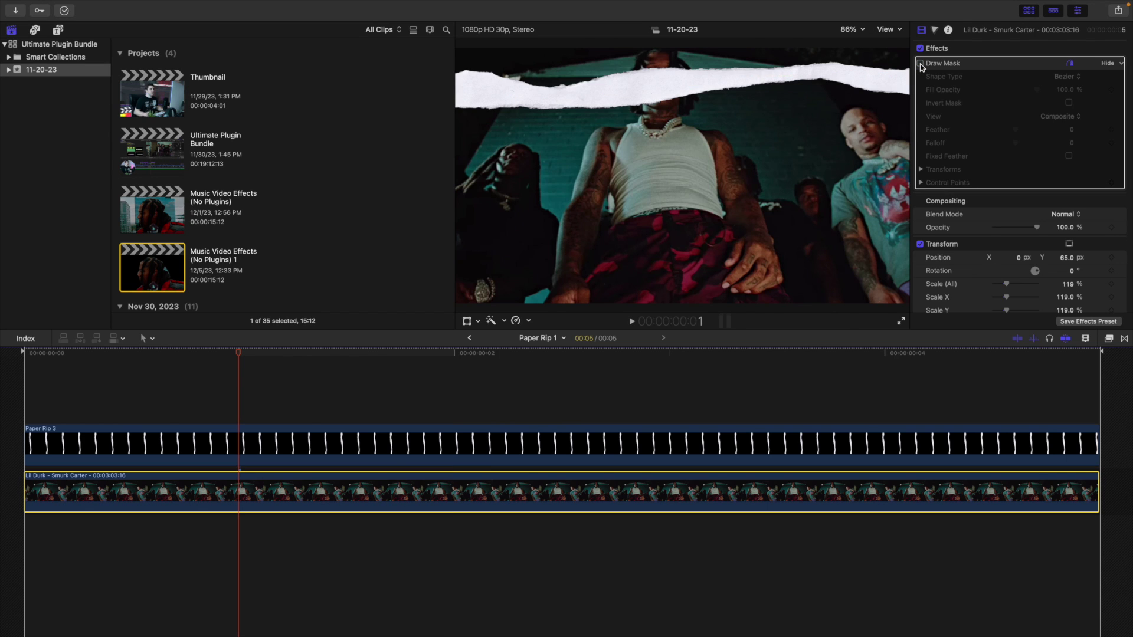
click(304, 450)
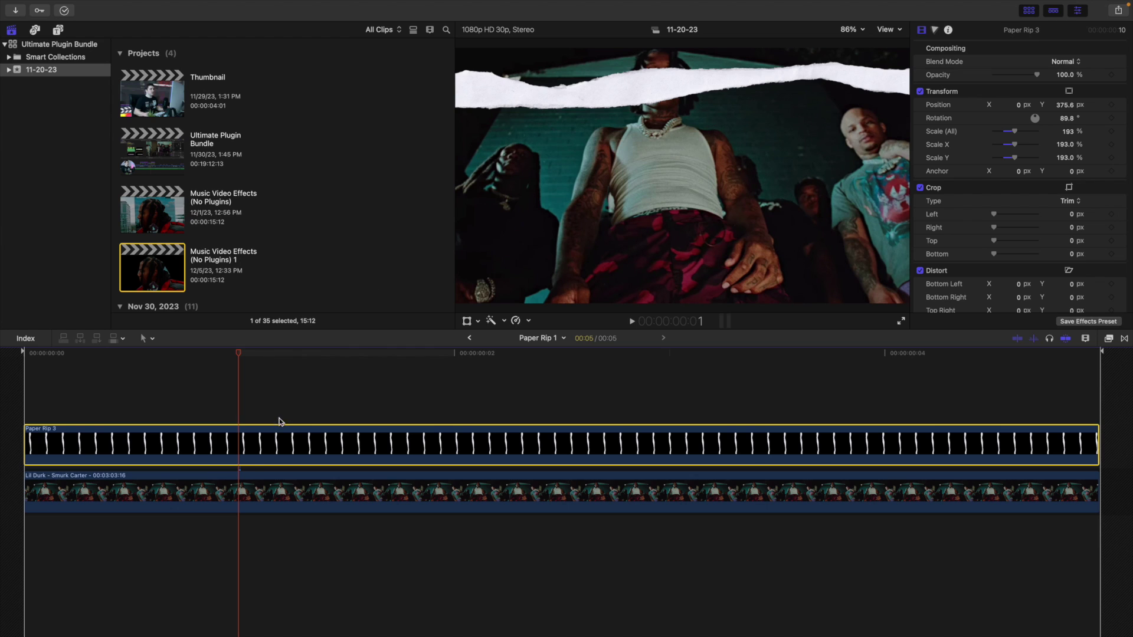
click(241, 495)
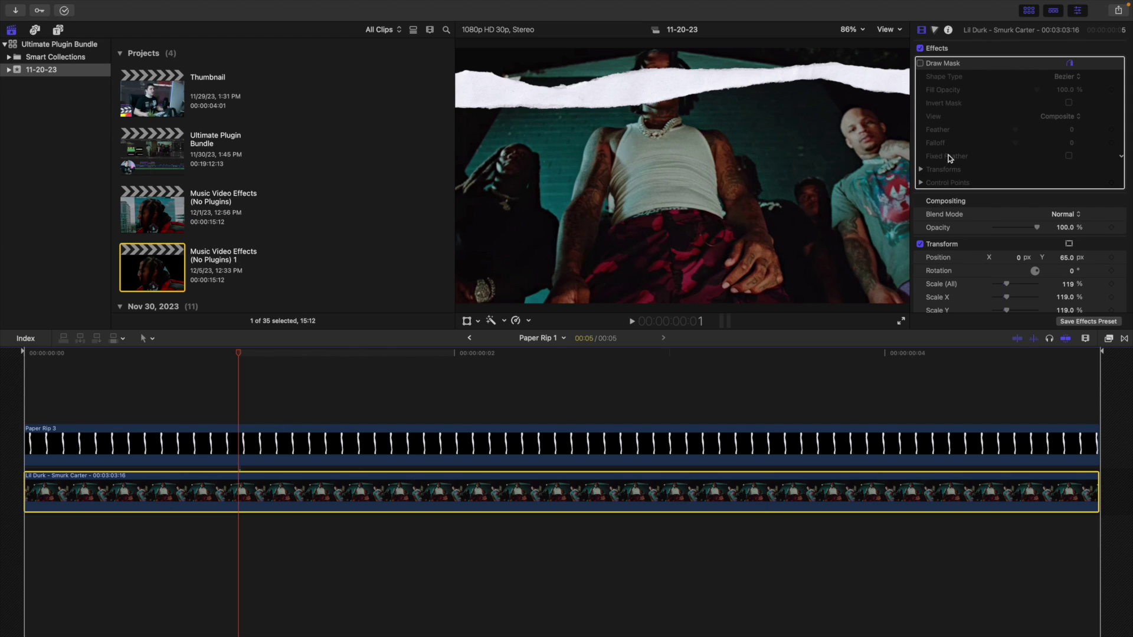
click(920, 63)
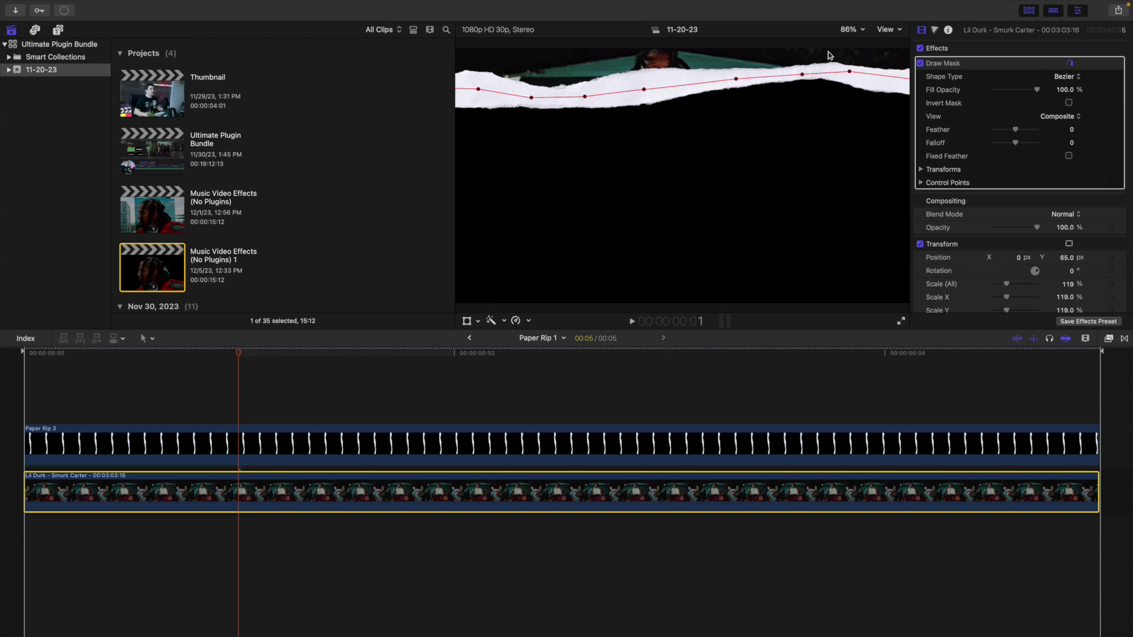
View the full mask outline at 50% viewer zoom, then hide its on-screen controls and compare the clip with the mask off and on.
click(851, 31)
click(852, 85)
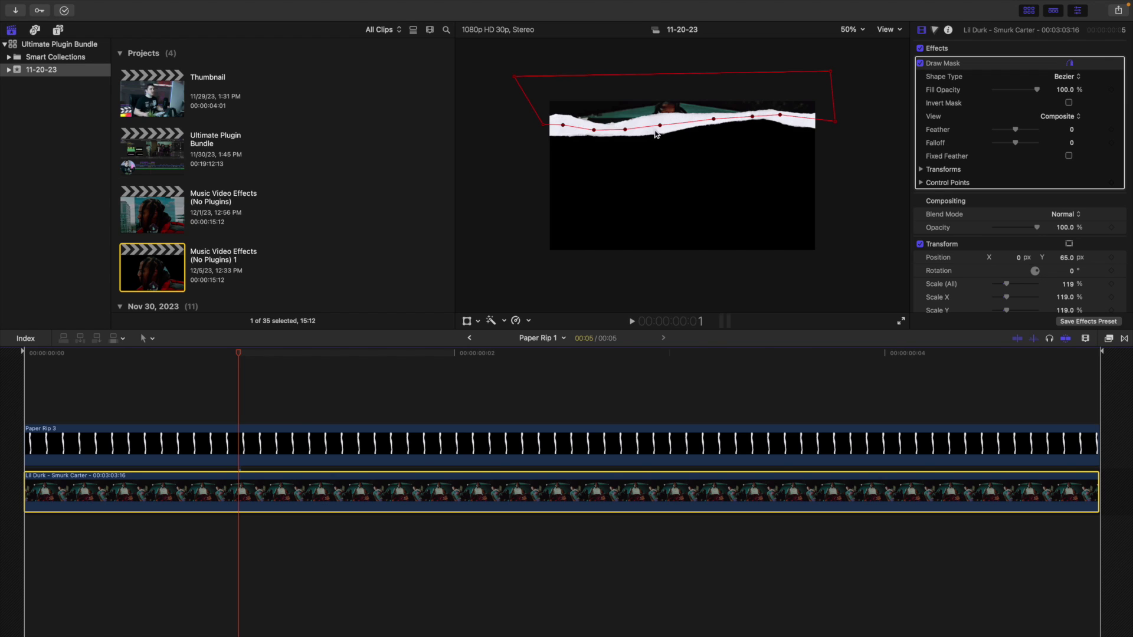
click(1070, 62)
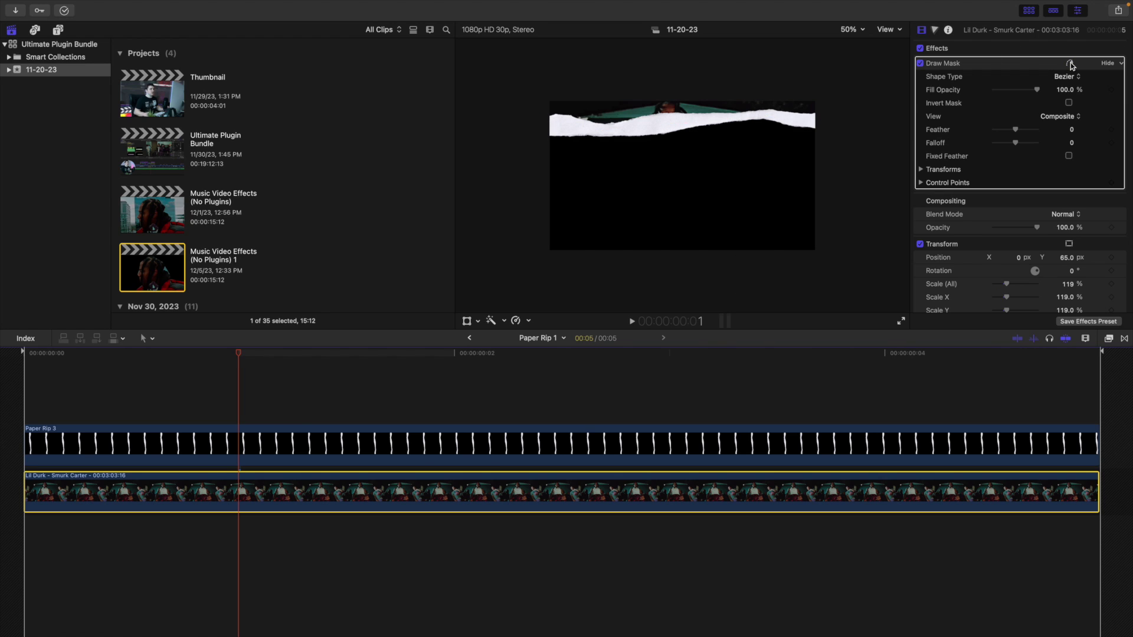
click(919, 63)
click(919, 63)
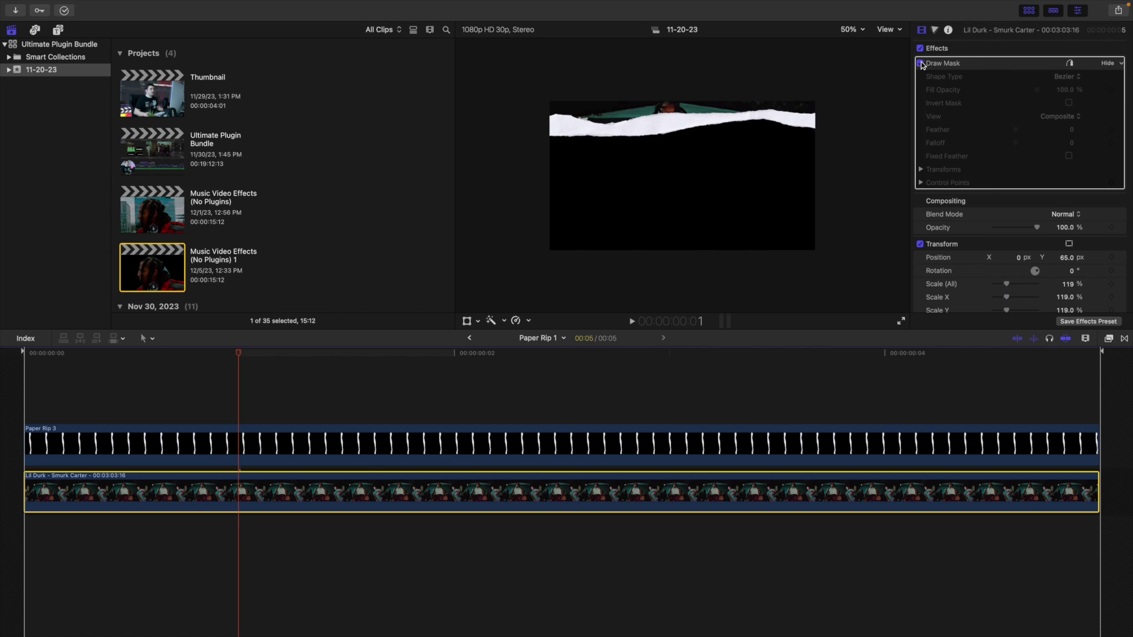
Return to the main project timeline and compare the frame with the Paper Rip 1 clip disabled and enabled.
click(470, 338)
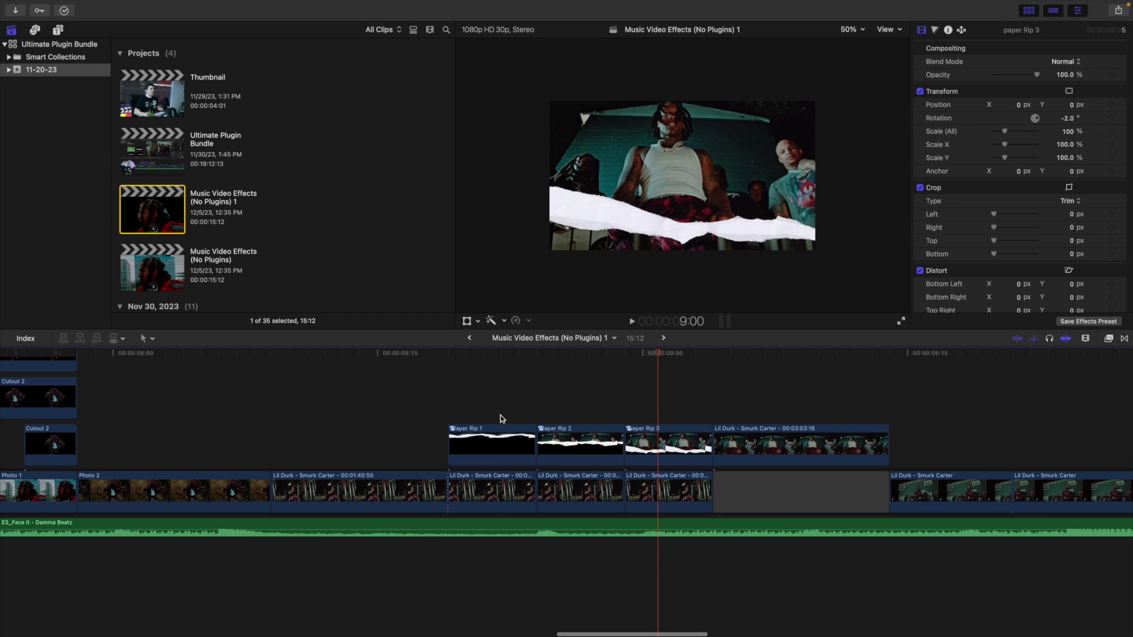
click(494, 444)
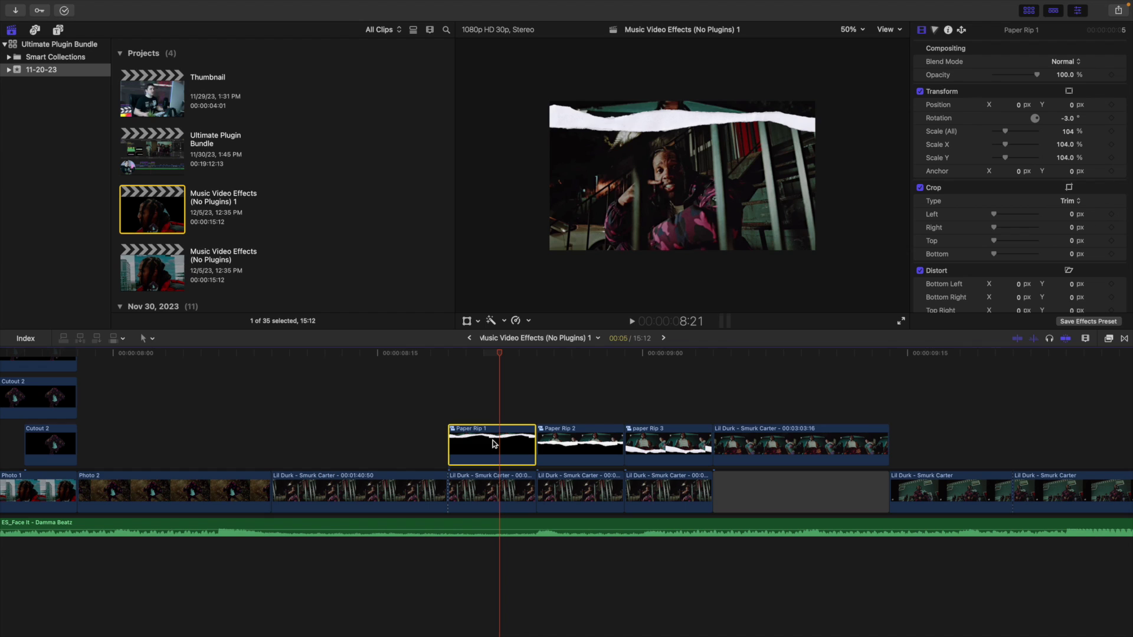
key(v)
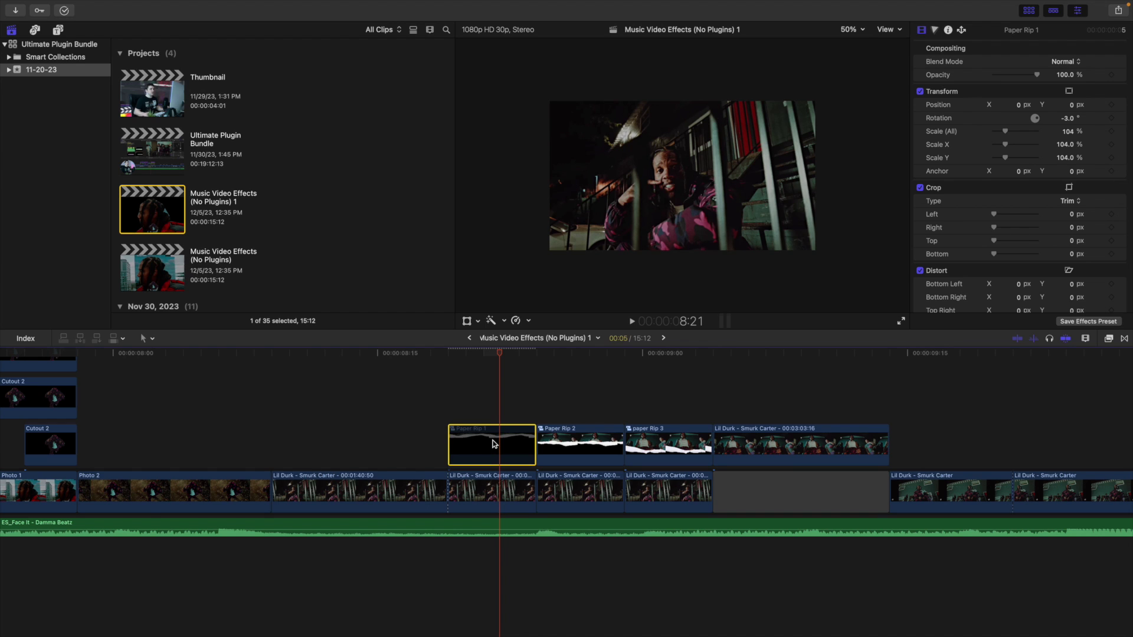
key(v)
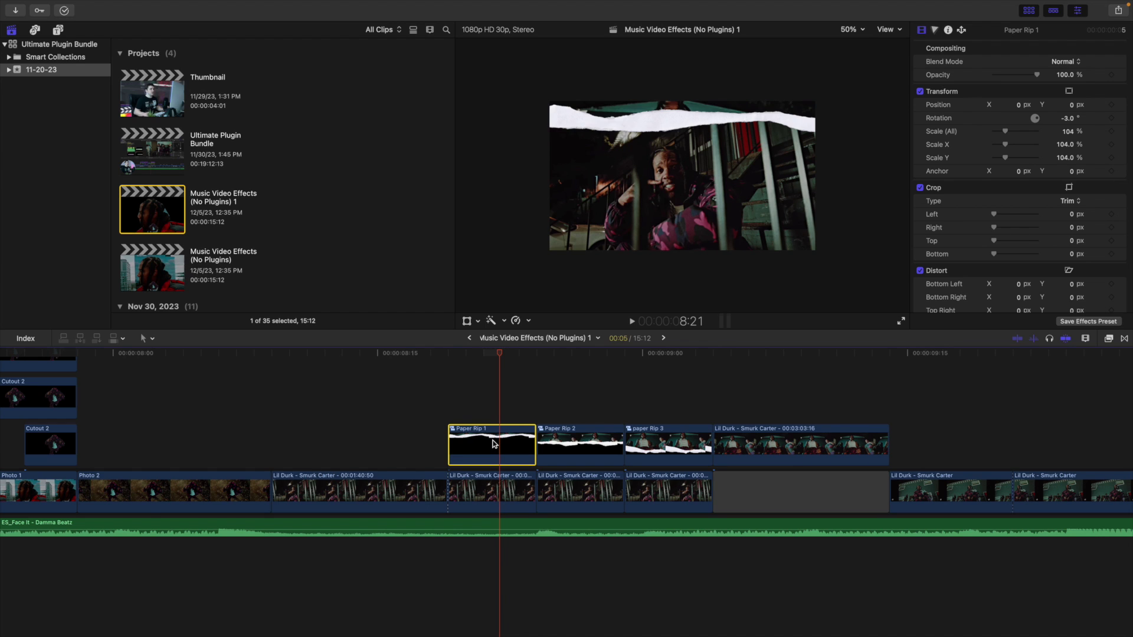
Inspect the rotation and scale settings of the three Paper Rip clips in turn.
click(554, 443)
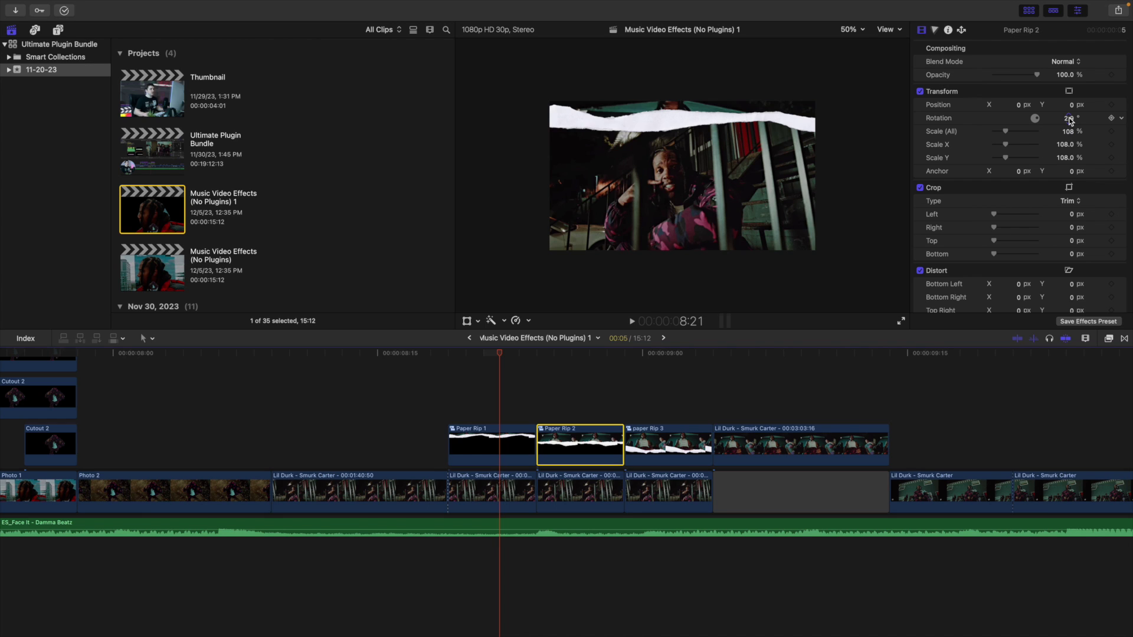
click(485, 457)
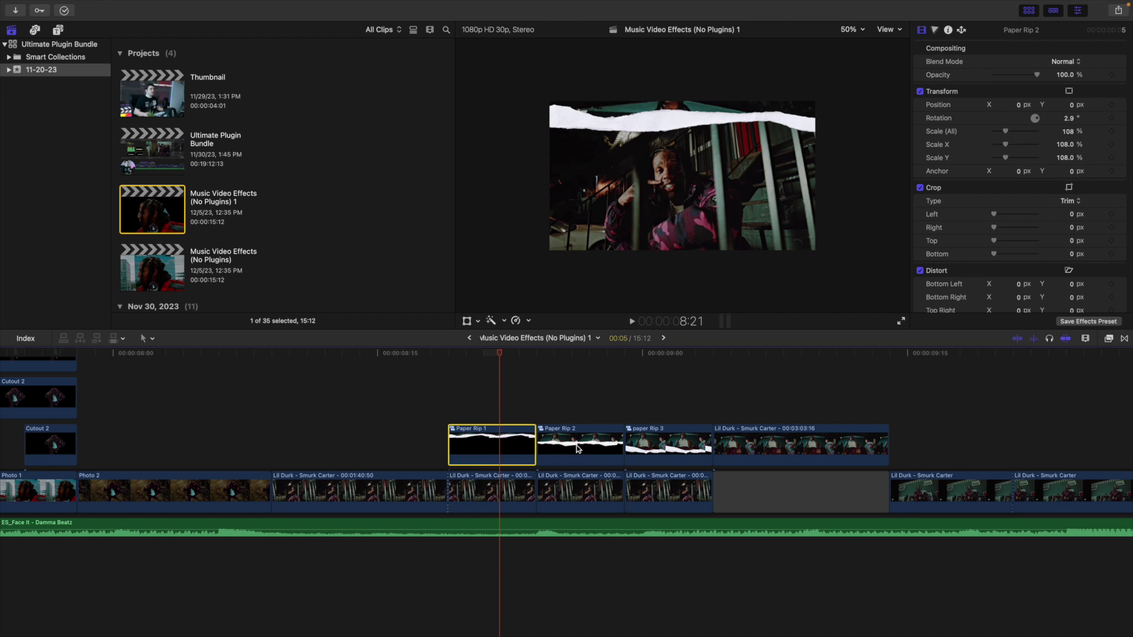
click(577, 448)
click(642, 445)
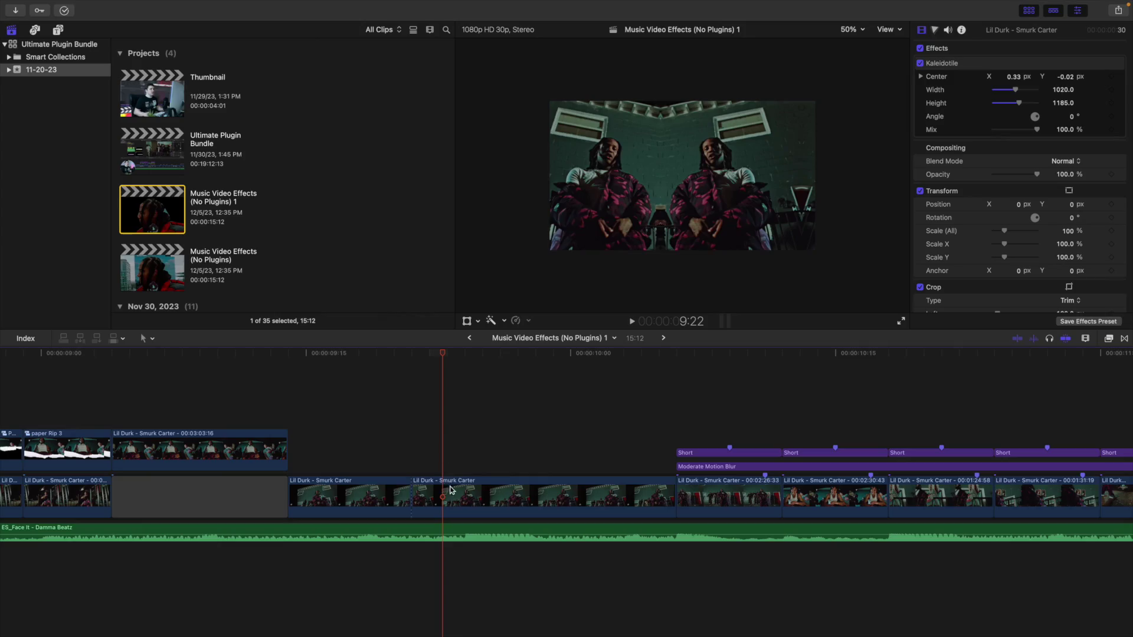
Compare the mirrored clip with its Kaleidotile effect off and on, and reduce the effect's Width.
click(449, 491)
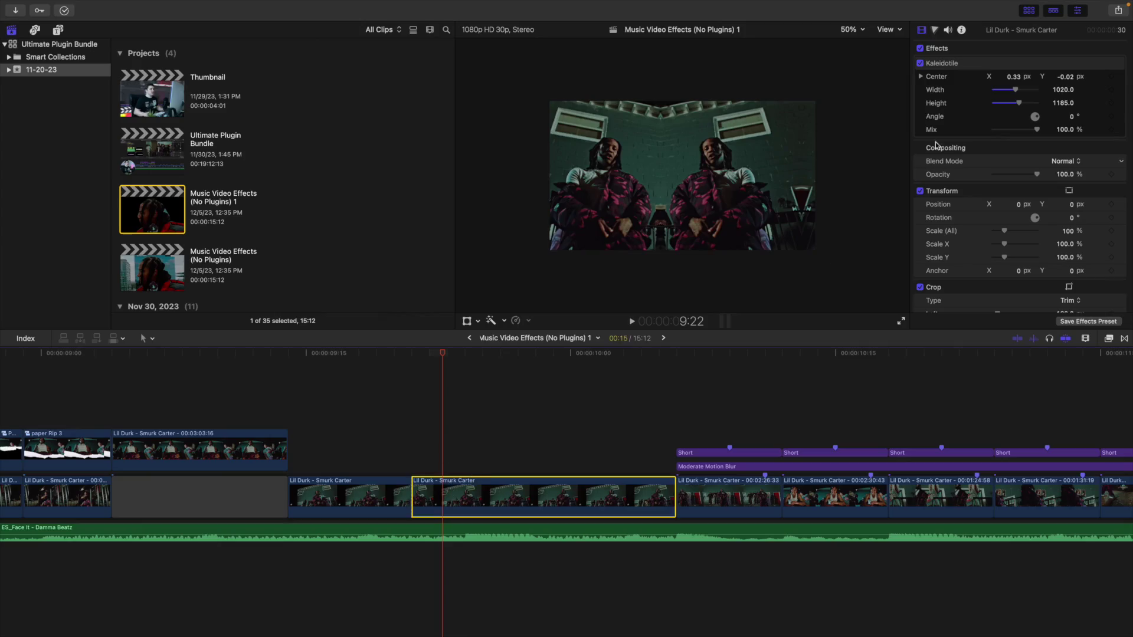
click(921, 64)
click(919, 63)
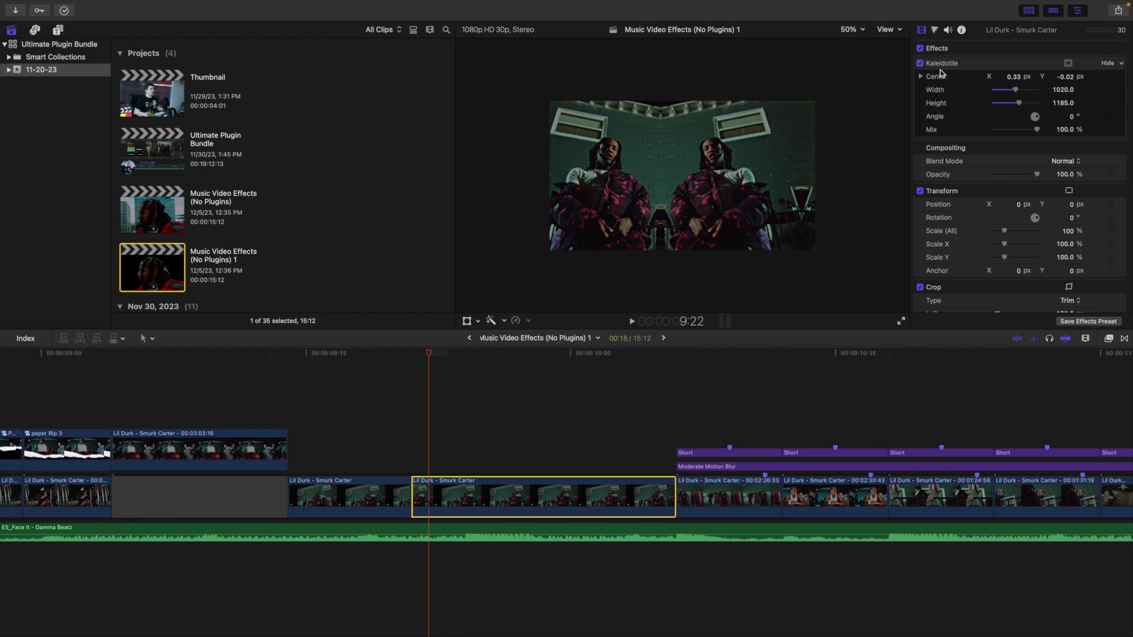
mouse_move(1016, 90)
mouse_down()
mouse_move(1005, 90)
mouse_move(1025, 103)
mouse_move(1005, 104)
mouse_up()
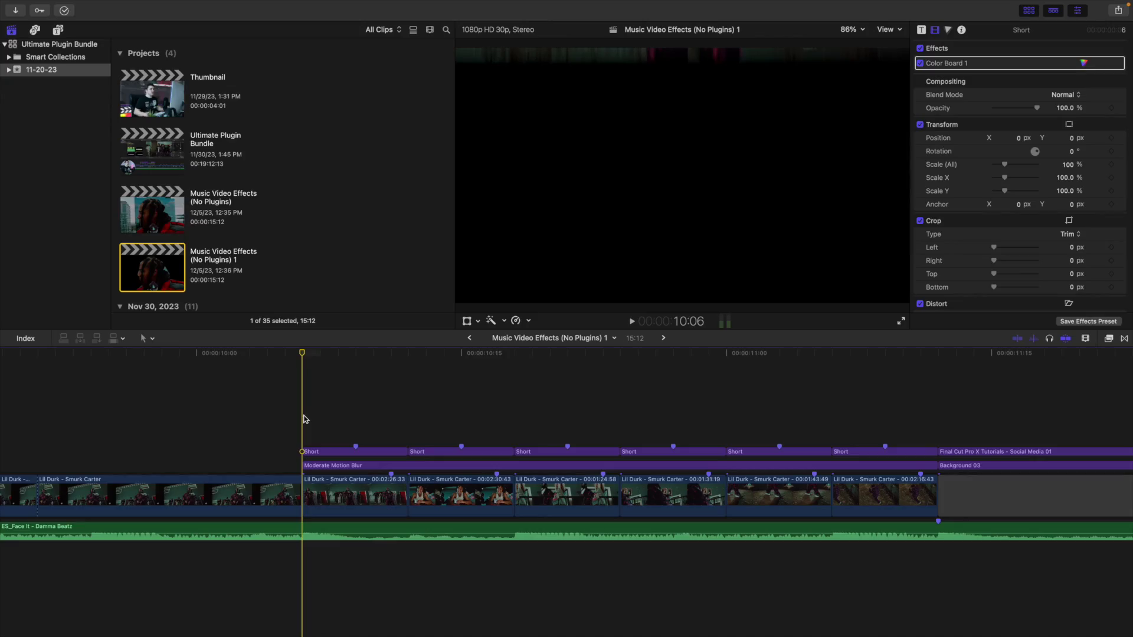
Play through the clips under the Short and Moderate Motion Blur layers to review the vertical motion transitions.
key(space)
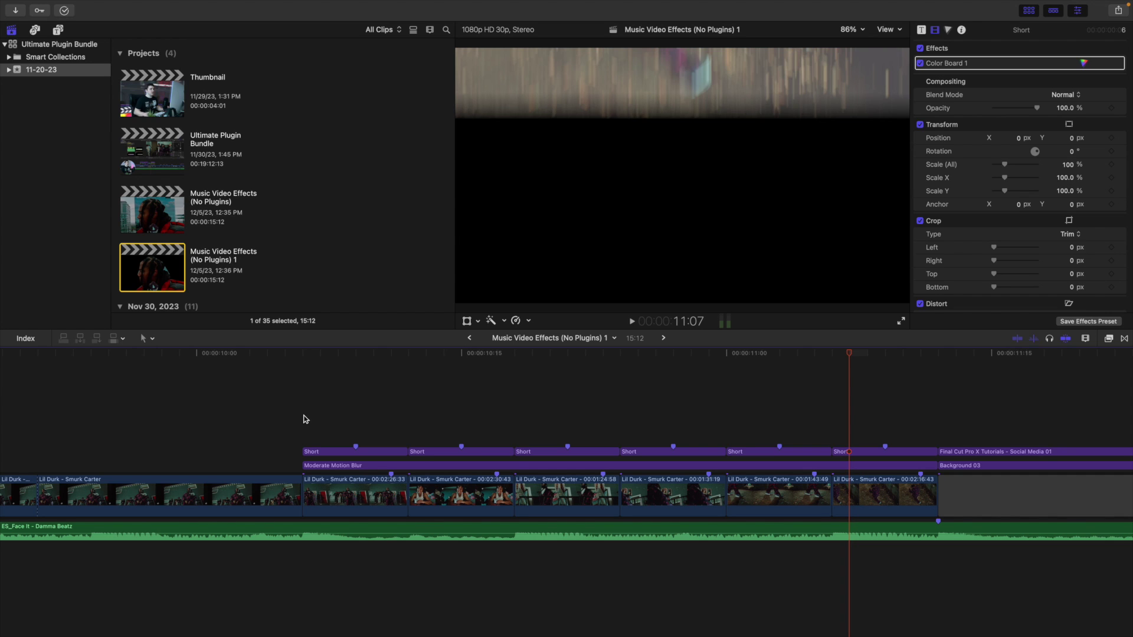
Inspect the Position Y keyframes of the first clip under the Moderate Motion Blur layer, stepping from its start to its closing keyframe.
click(305, 419)
click(333, 493)
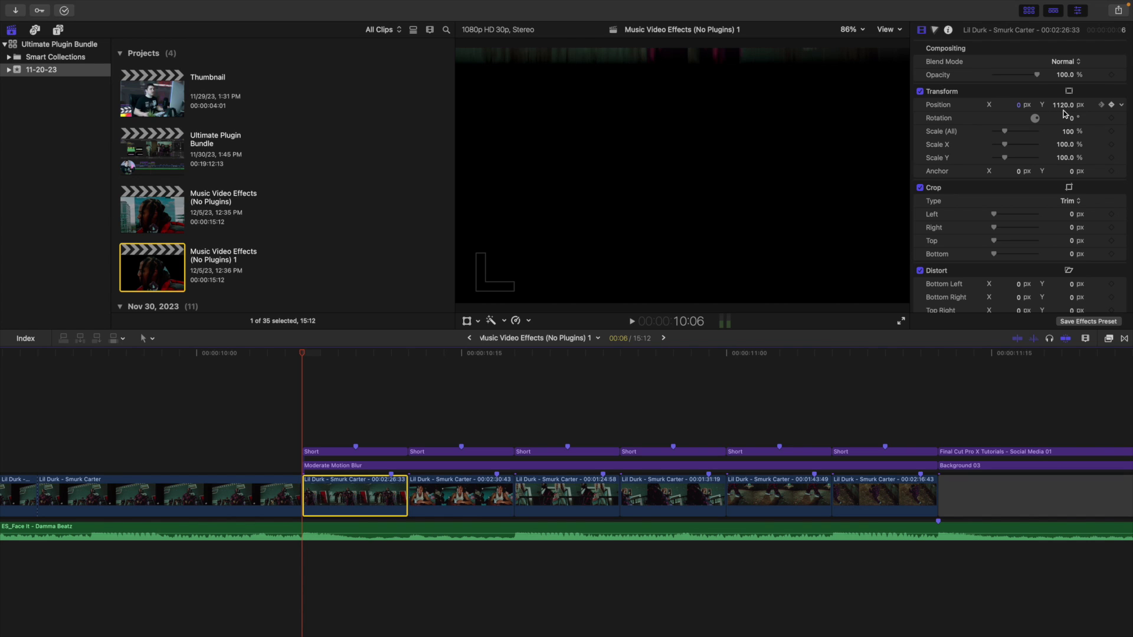
click(1111, 105)
key(Right)
key(Right)
key(Right)
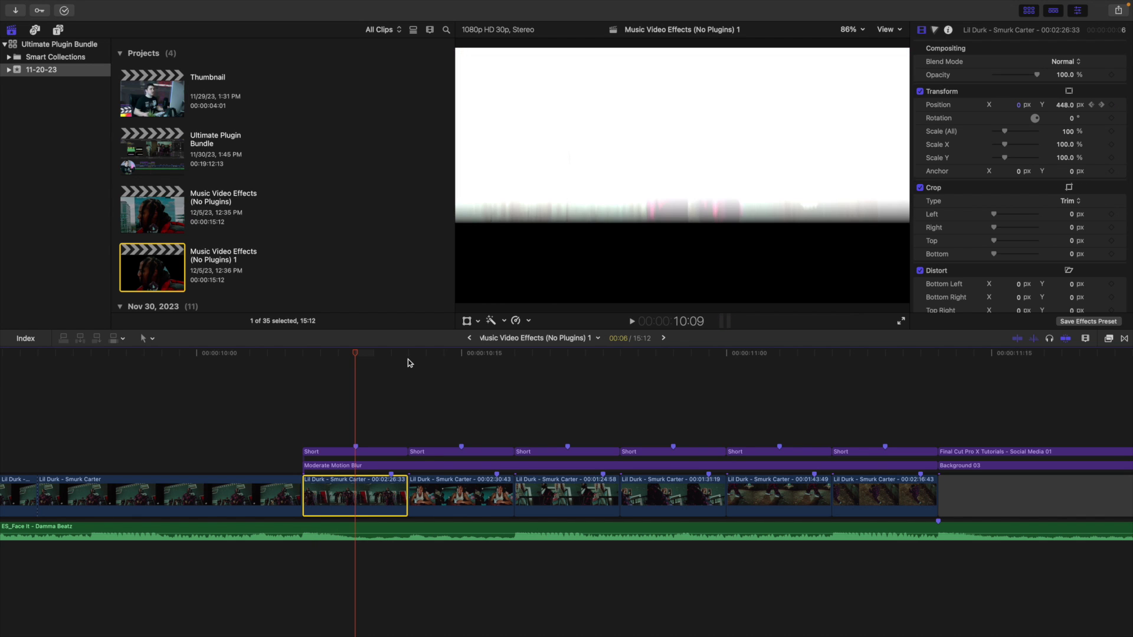
key(Right)
key(Right)
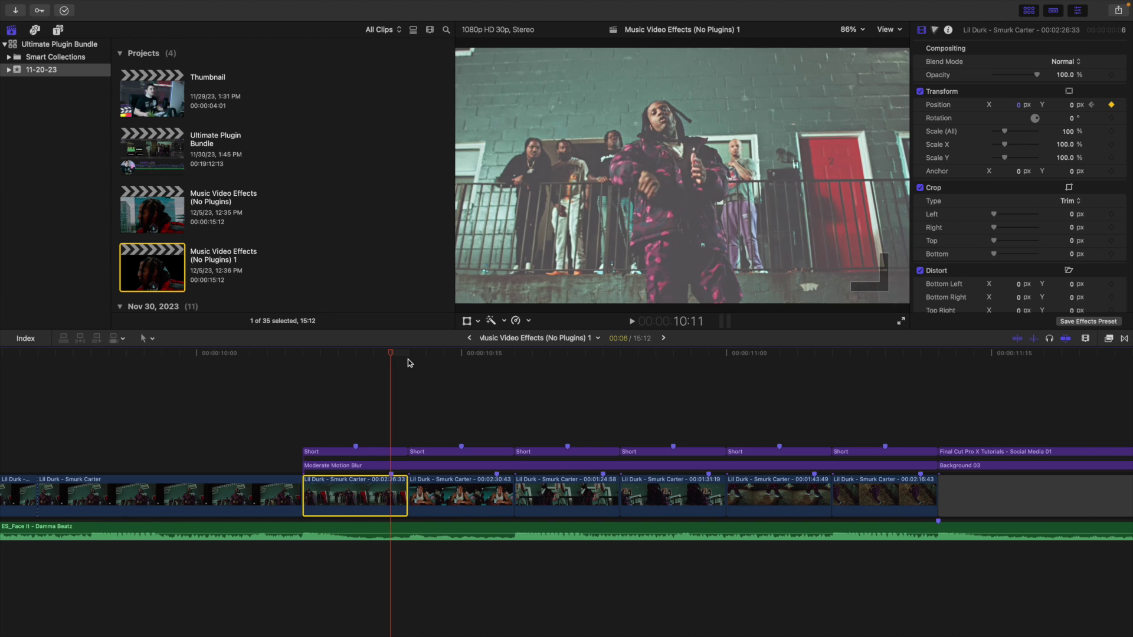
Step frame by frame across the cut into the second clip to check its vertical slide into place.
key(Right)
key(Right)
key(Right)
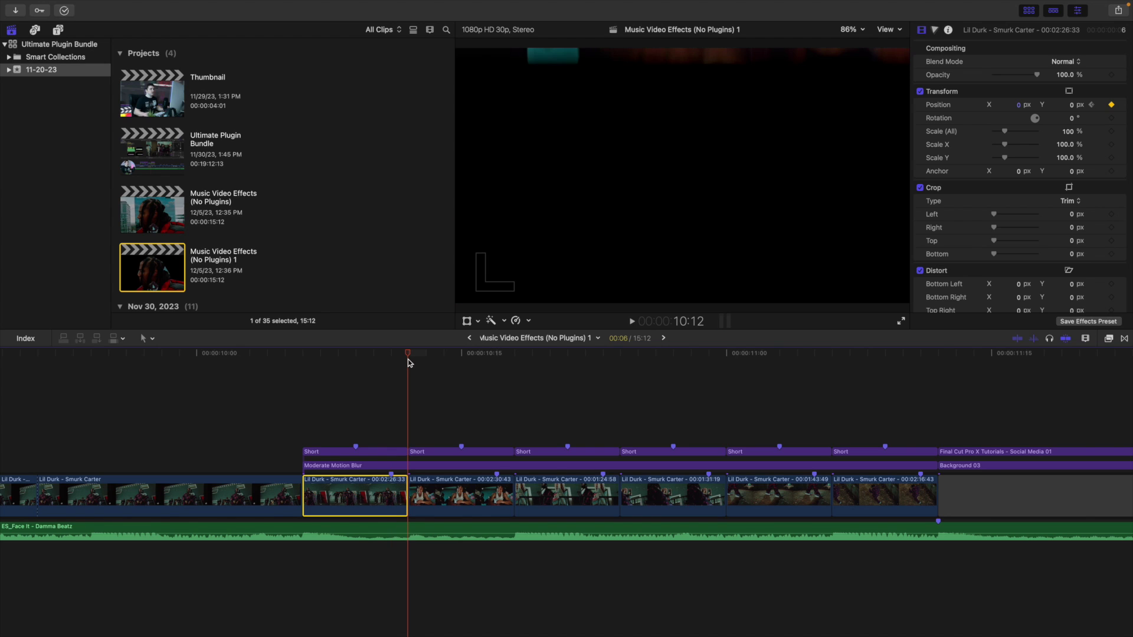
key(Right)
key(Right)
key(Right)
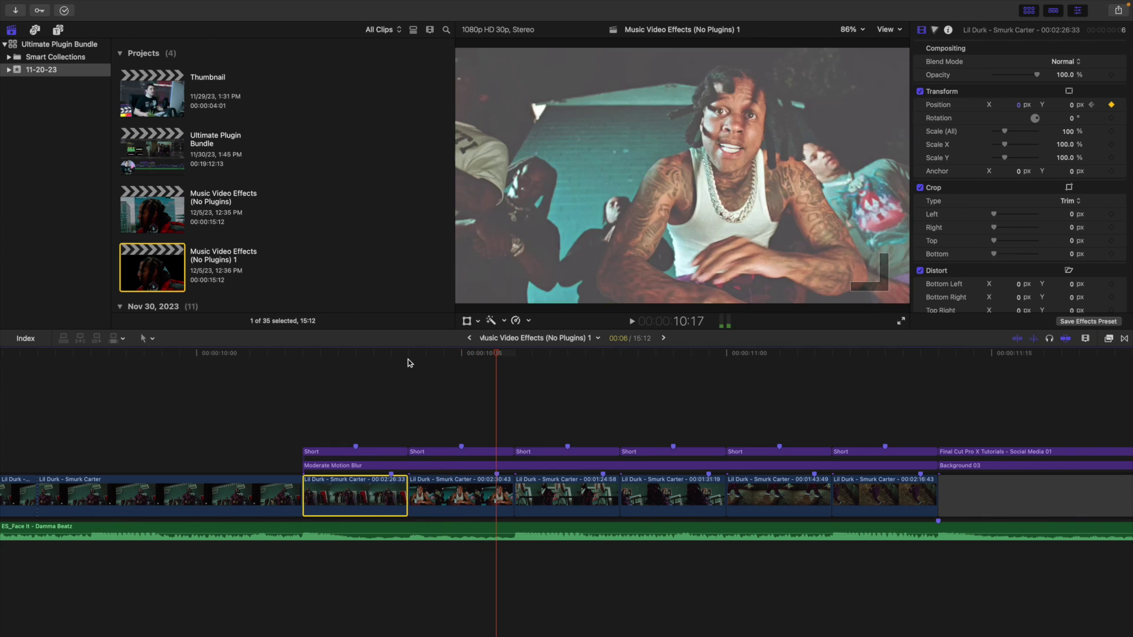
Review the flashes under the Short layers and inspect the first Short layer's Color Board keyframes from its start to its middle.
click(357, 387)
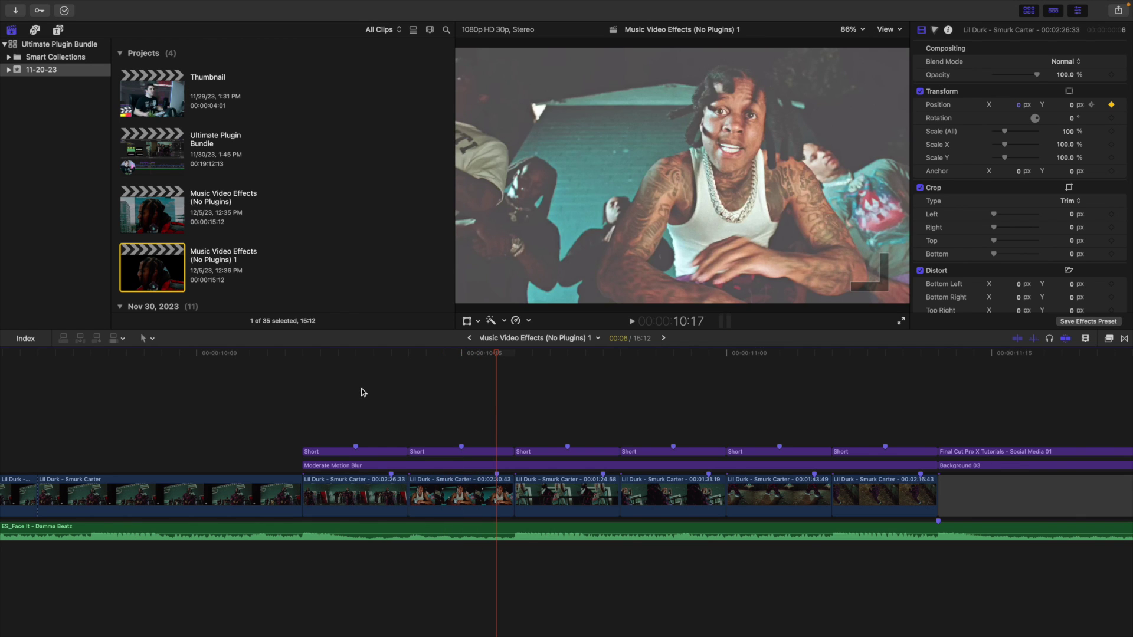
click(345, 454)
click(443, 434)
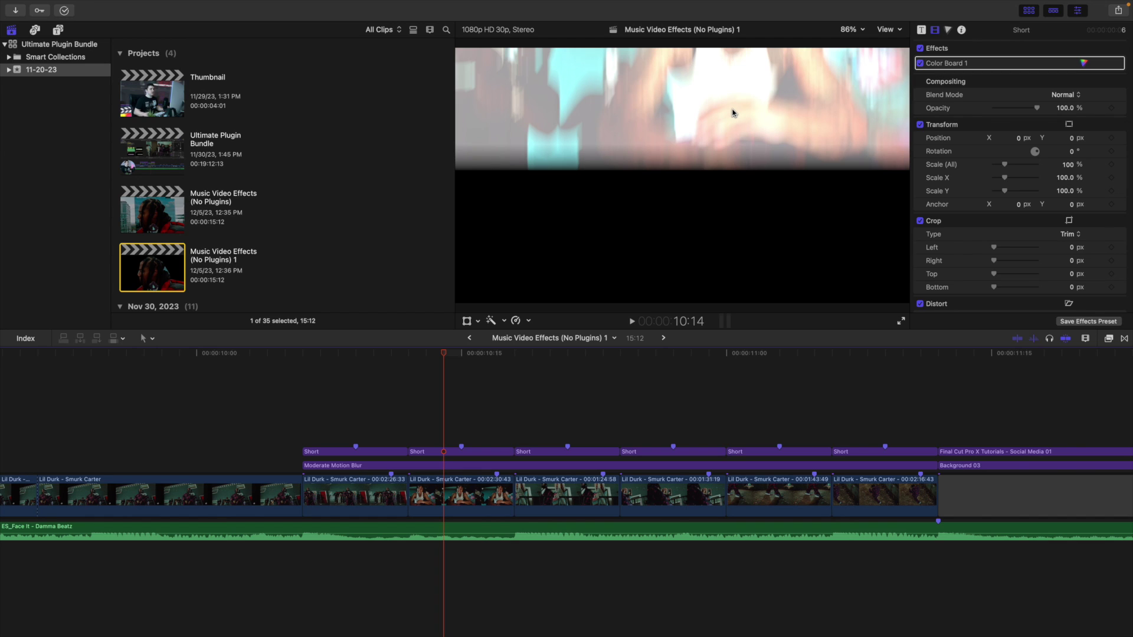
click(362, 424)
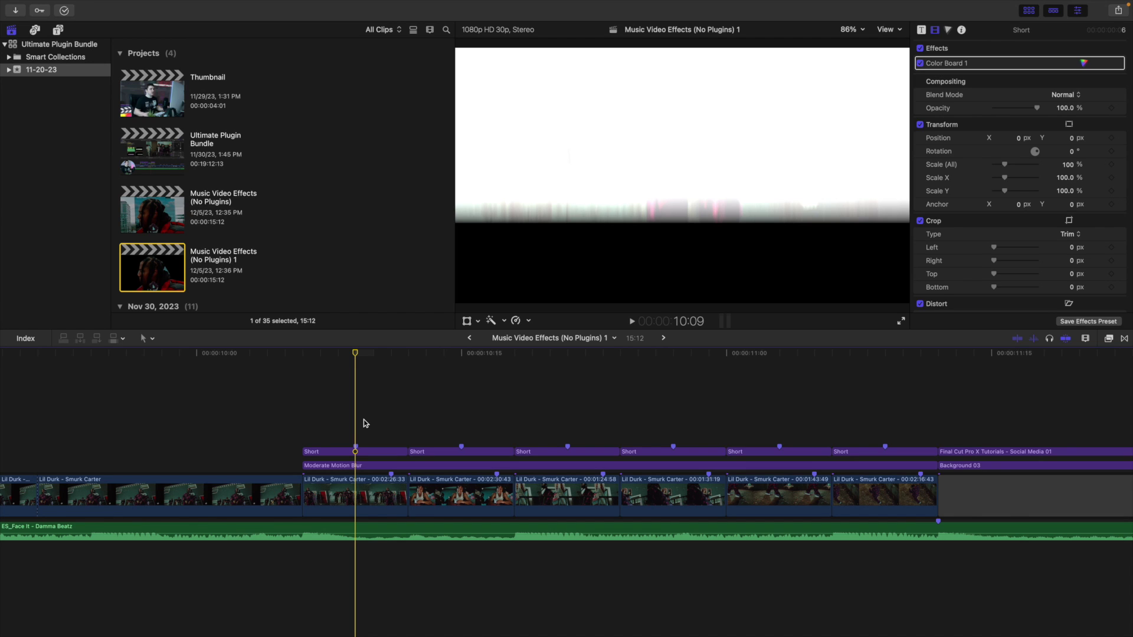
click(307, 428)
click(322, 450)
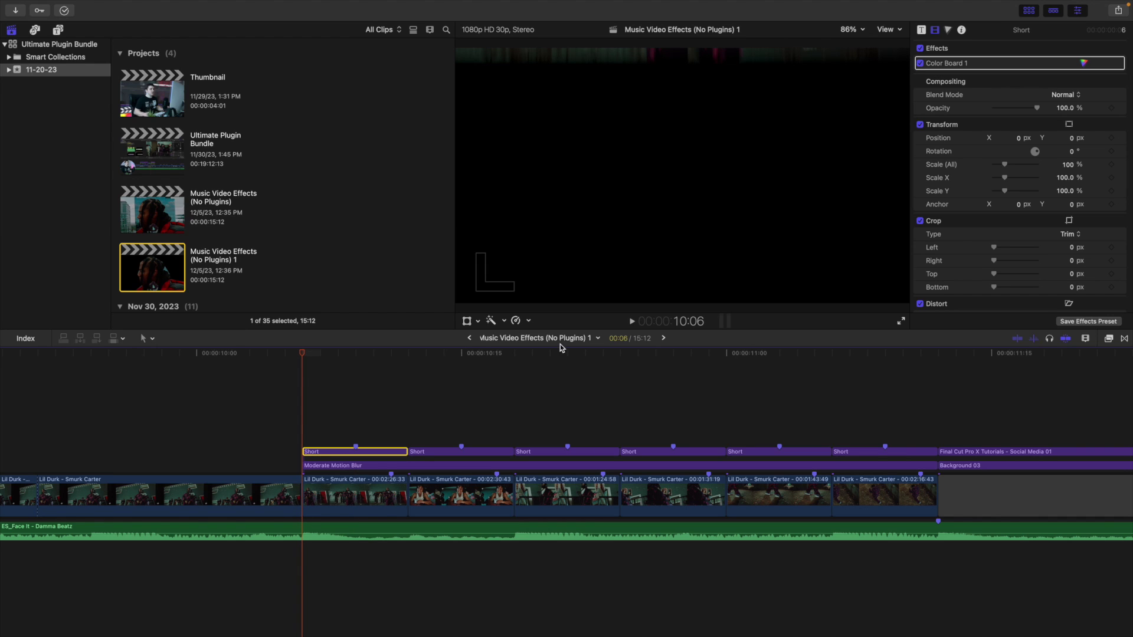
click(946, 31)
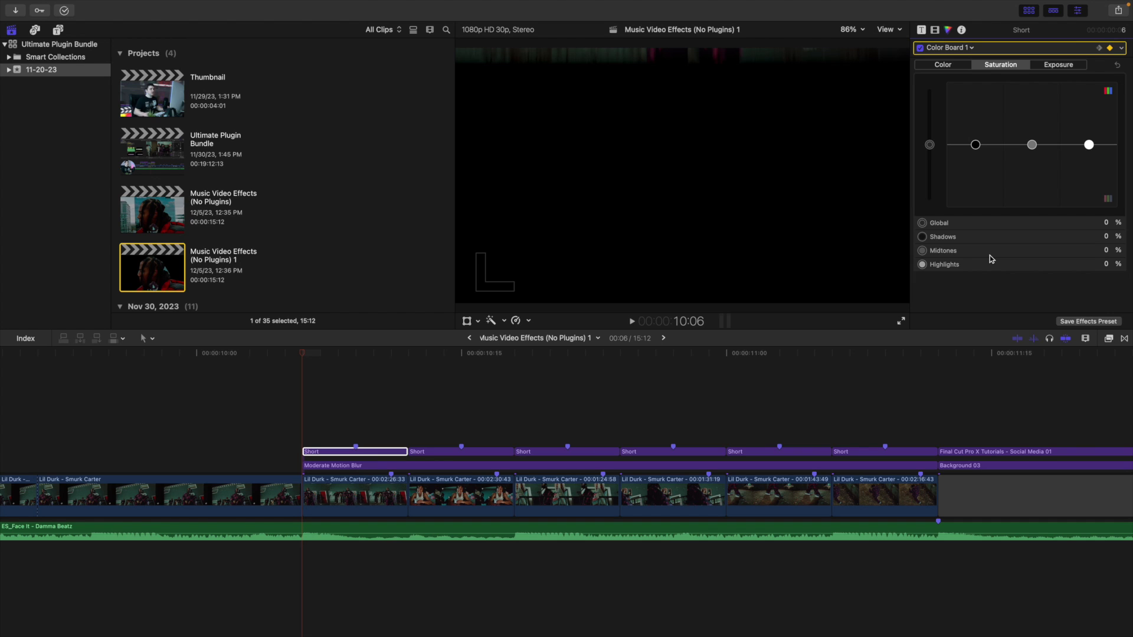
click(354, 424)
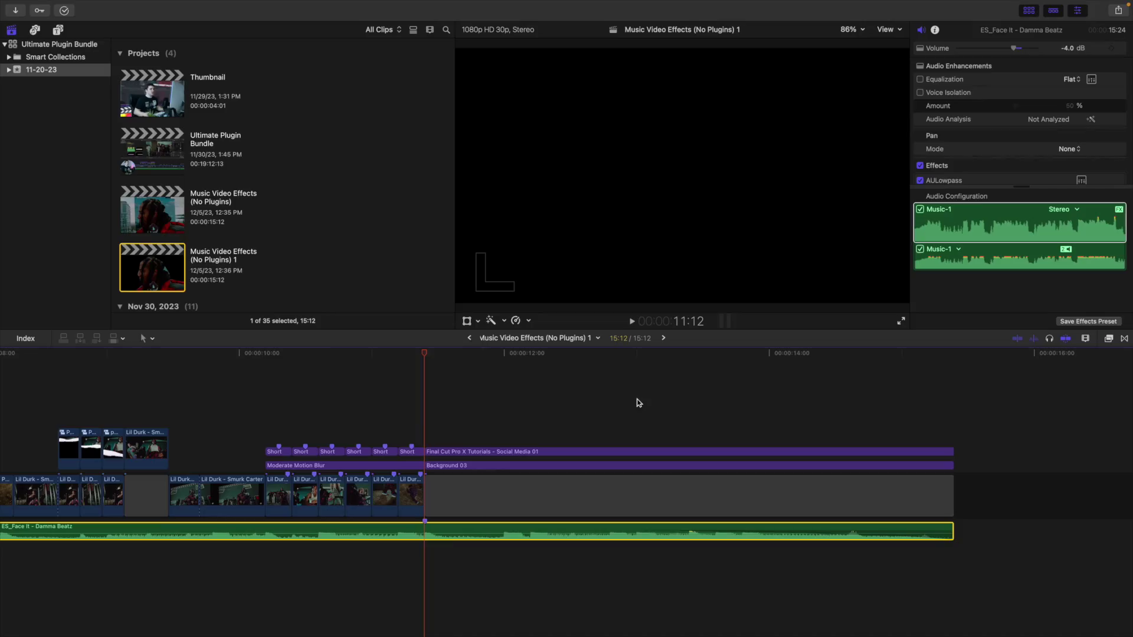
Expand the music clip's AULowpass parameters and compare Cutoff Frequency and Resonance at the end title's start and the clip's end.
scroll(958, 122, down, 2)
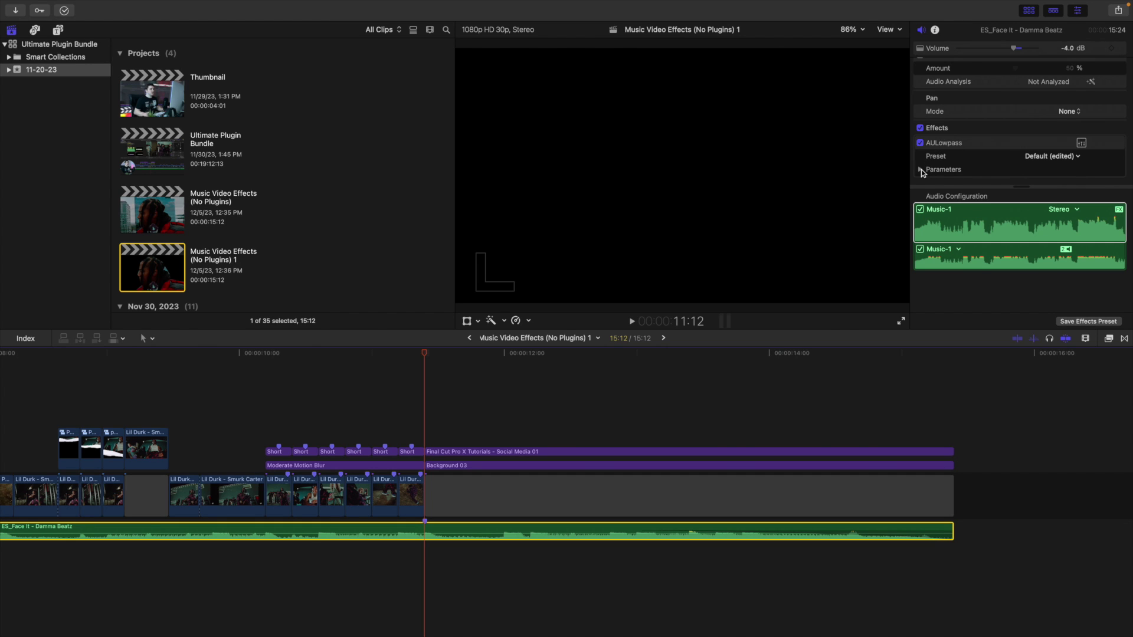
click(921, 169)
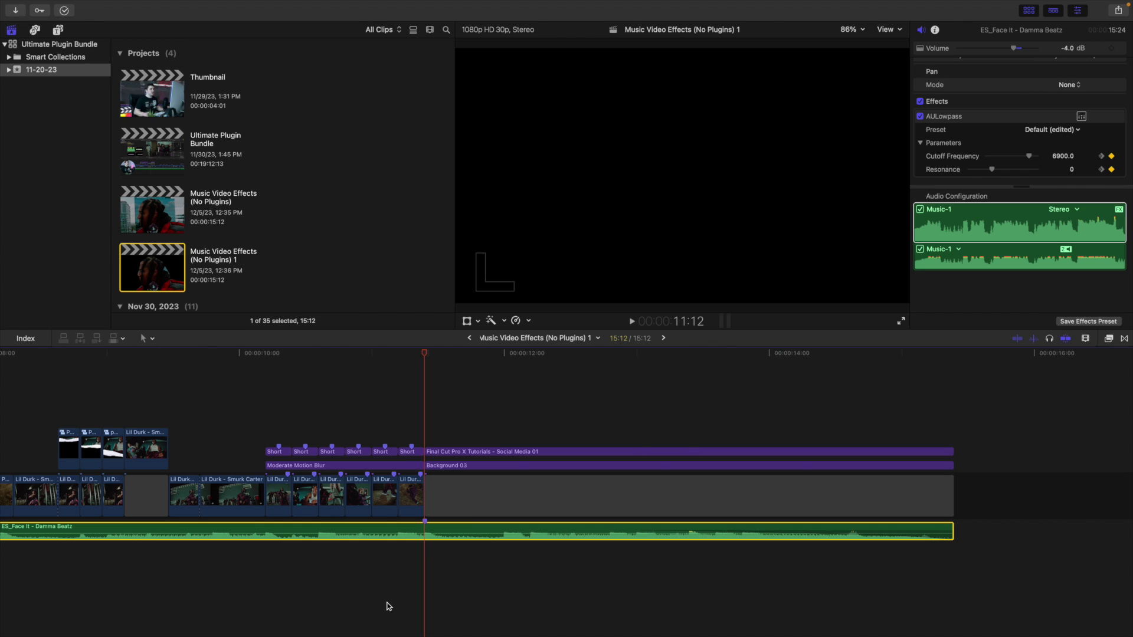
click(950, 164)
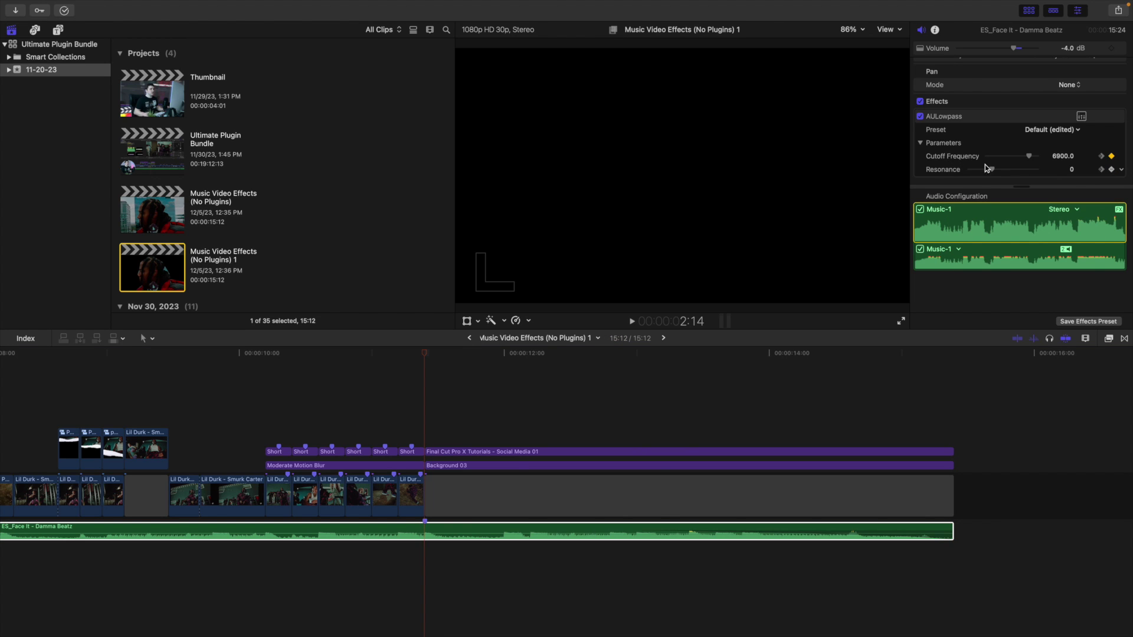
key(alt+k)
click(486, 530)
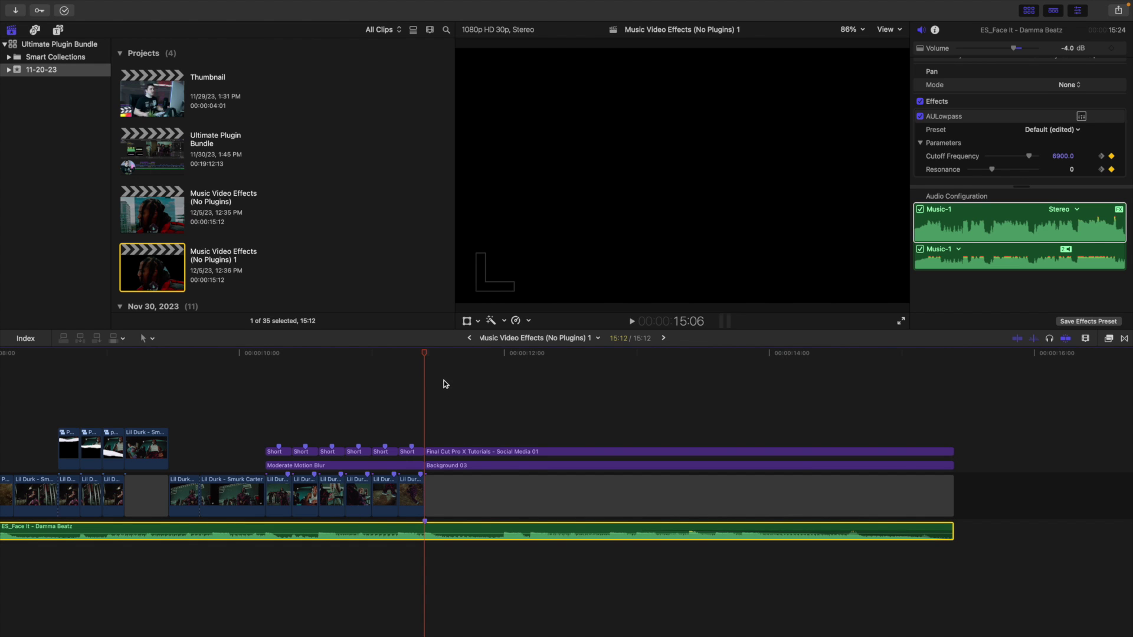
drag(425, 353, 951, 409)
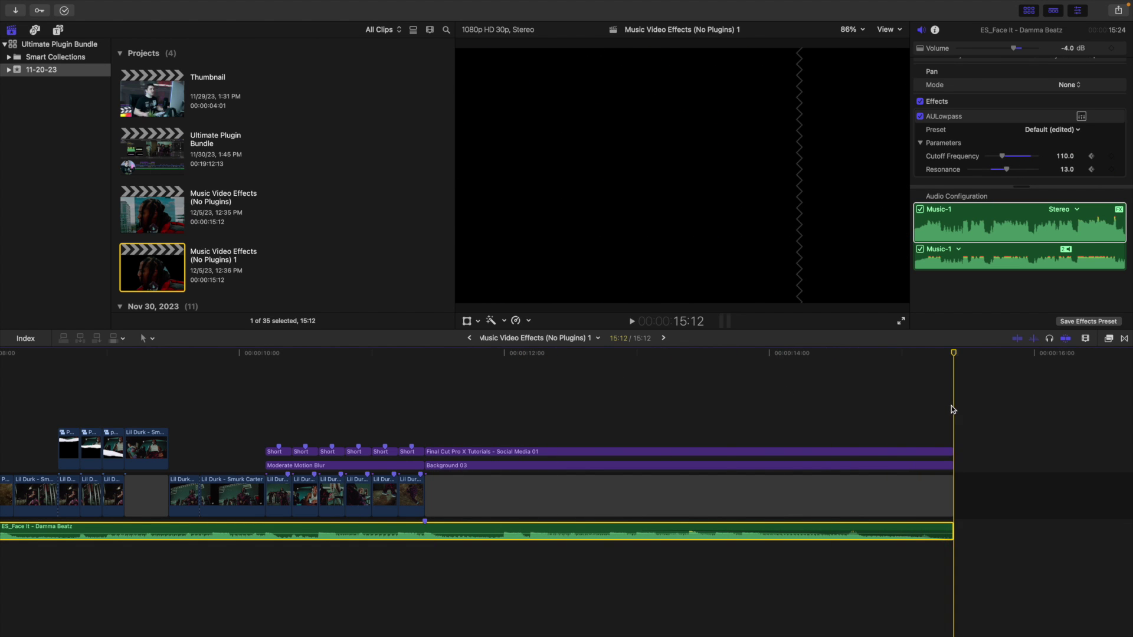
click(936, 533)
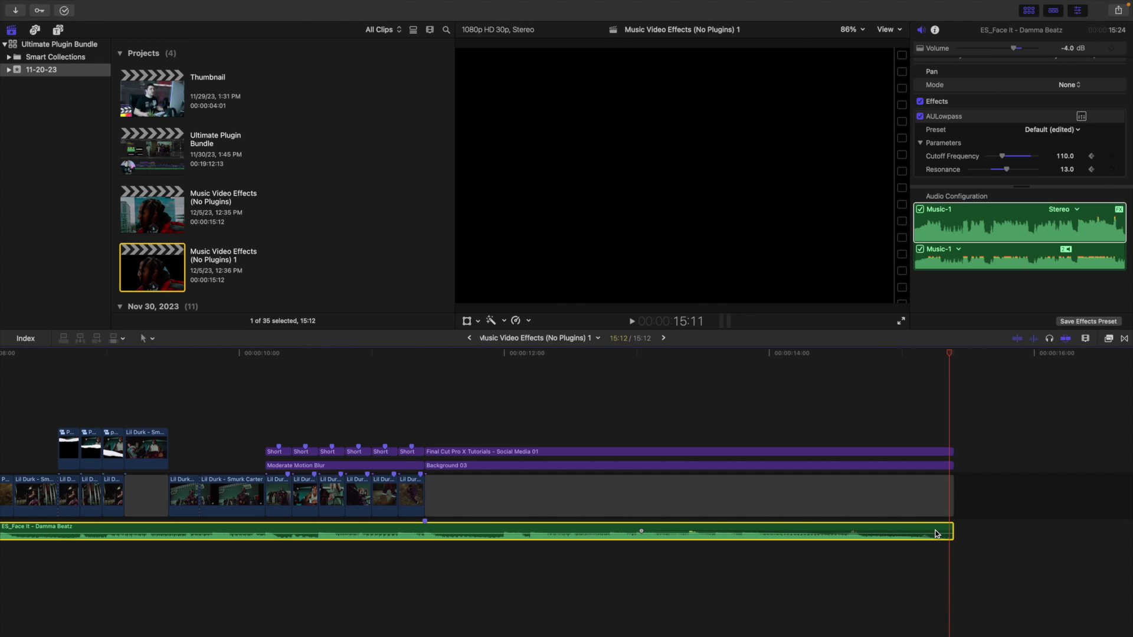
Return to the start of the end title, recheck the AULowpass settings and play the music to hear the low-pass sweep.
click(424, 407)
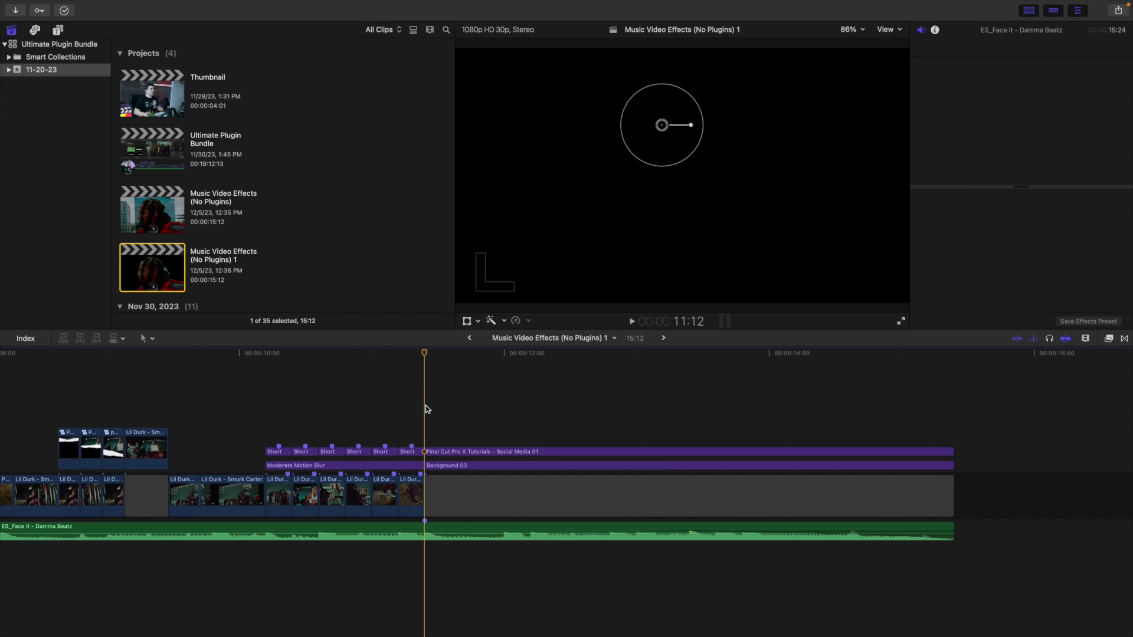
click(459, 528)
click(1023, 105)
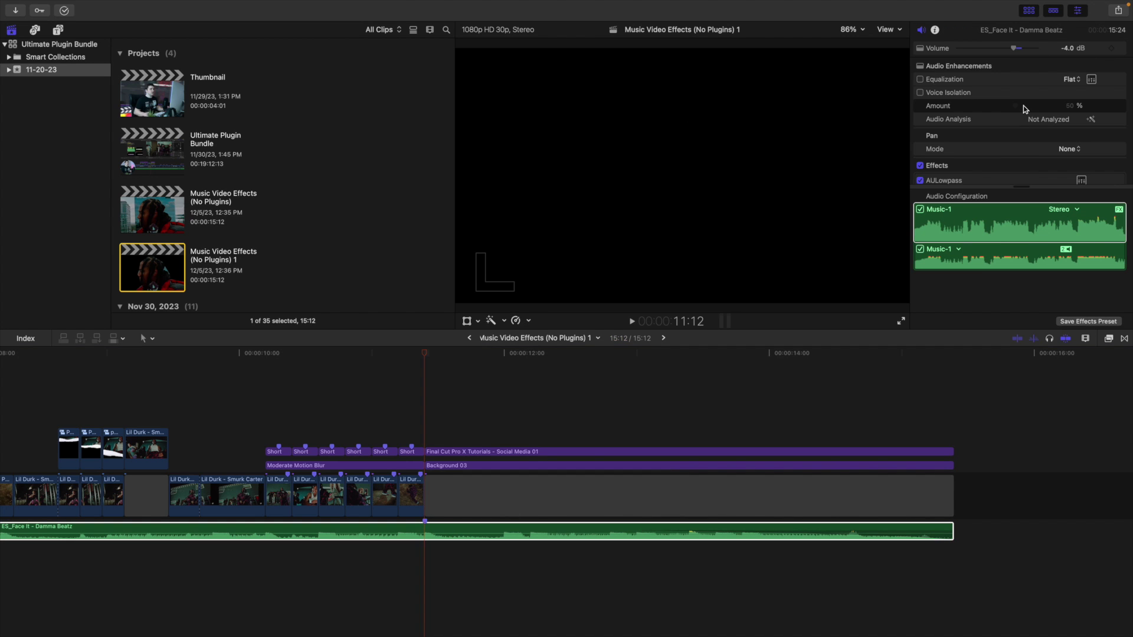
scroll(1023, 105, down, 3)
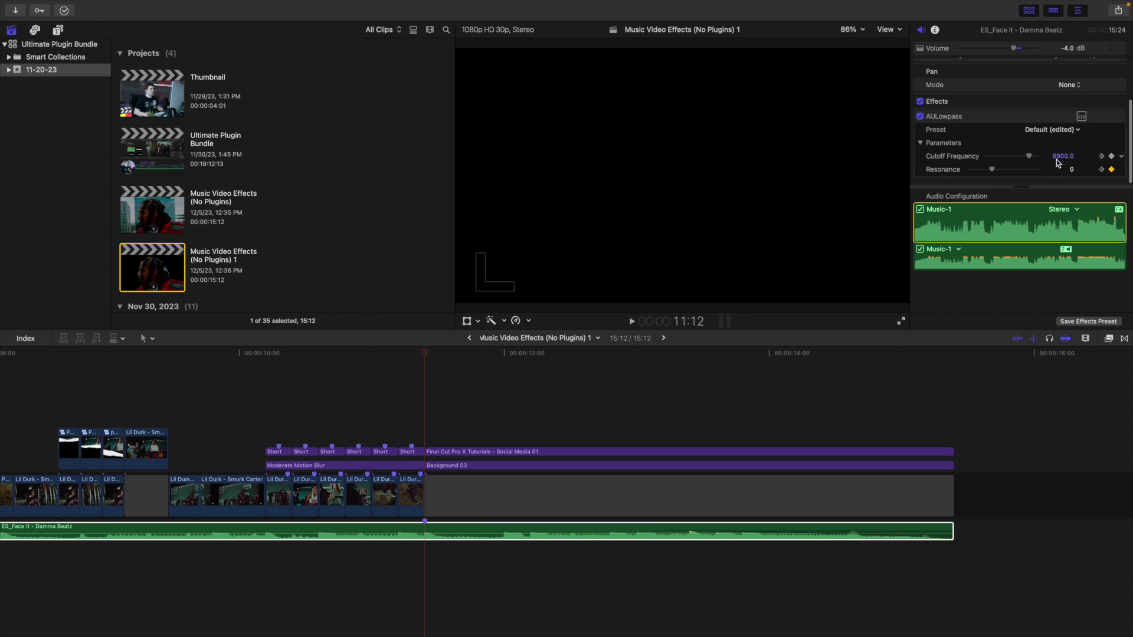
key(3)
click(479, 530)
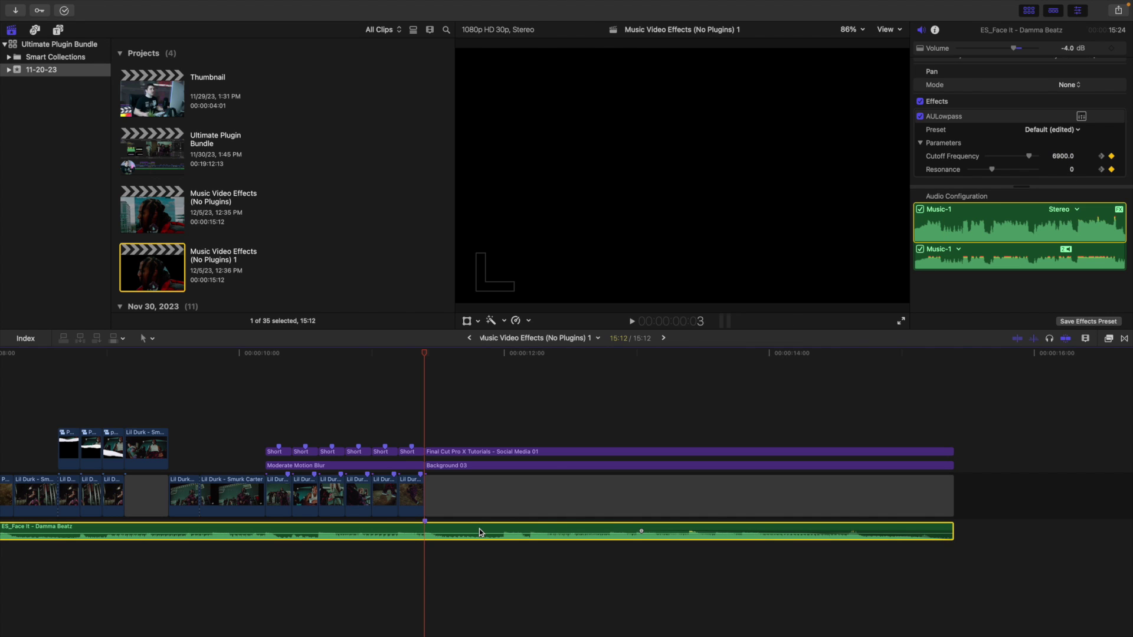
key(space)
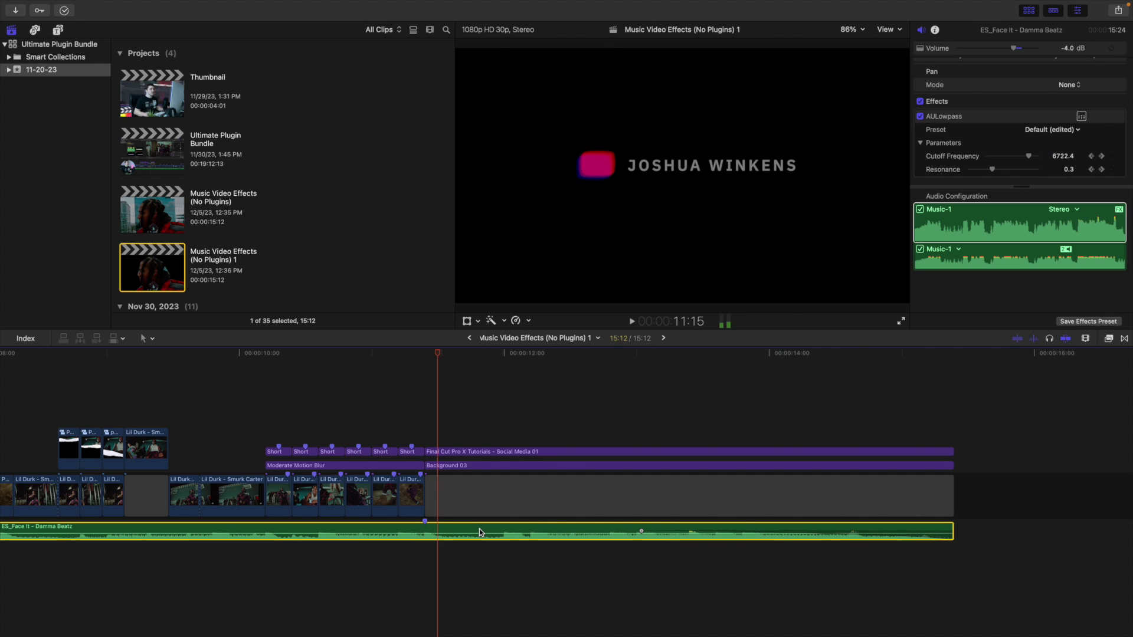